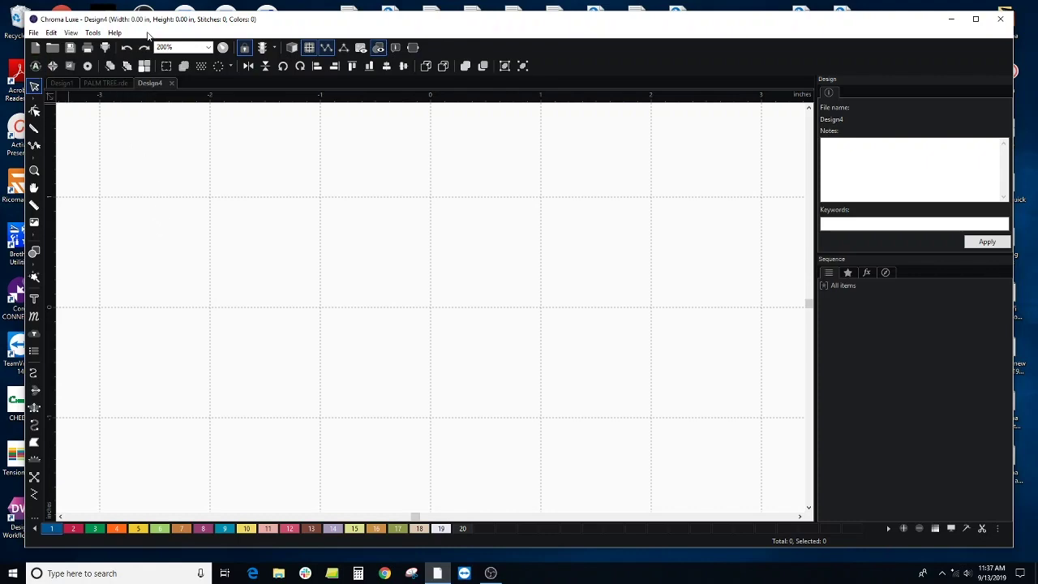
# Load Palm tree.jpg into the auto-digitizing wizard and advance to its two-colour reduction step
pyautogui.moveTo(155, 26); pyautogui.dragTo(139, 19)
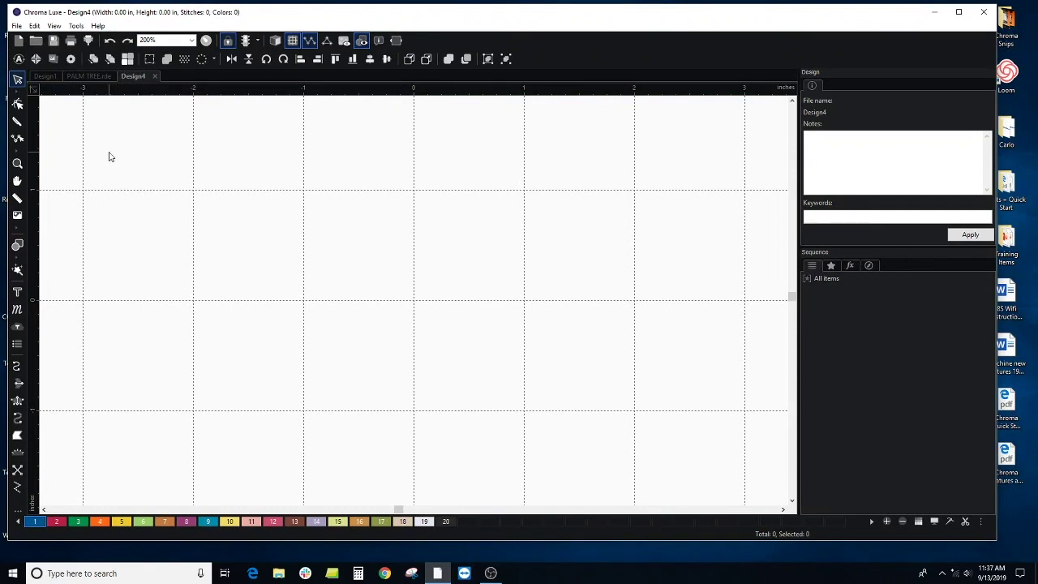
pyautogui.click(19, 60)
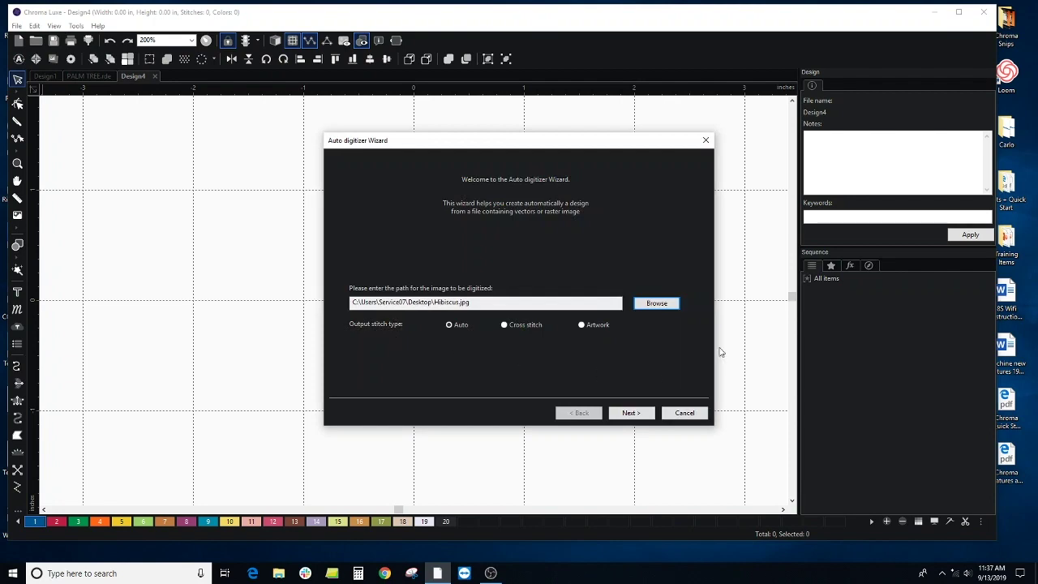
pyautogui.click(657, 303)
pyautogui.scroll(-1, 521, 270)
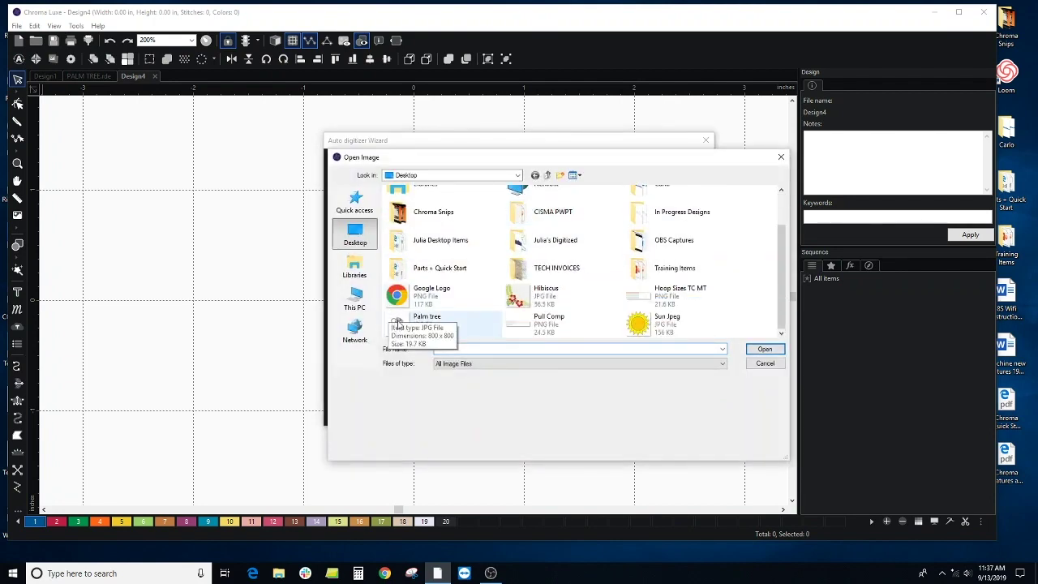
pyautogui.click(397, 323)
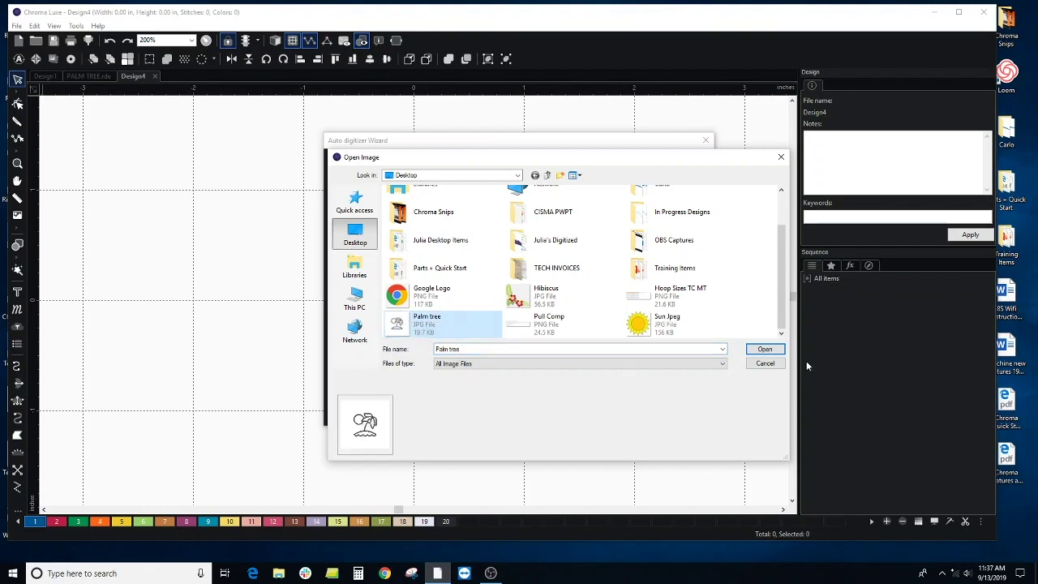
pyautogui.click(767, 350)
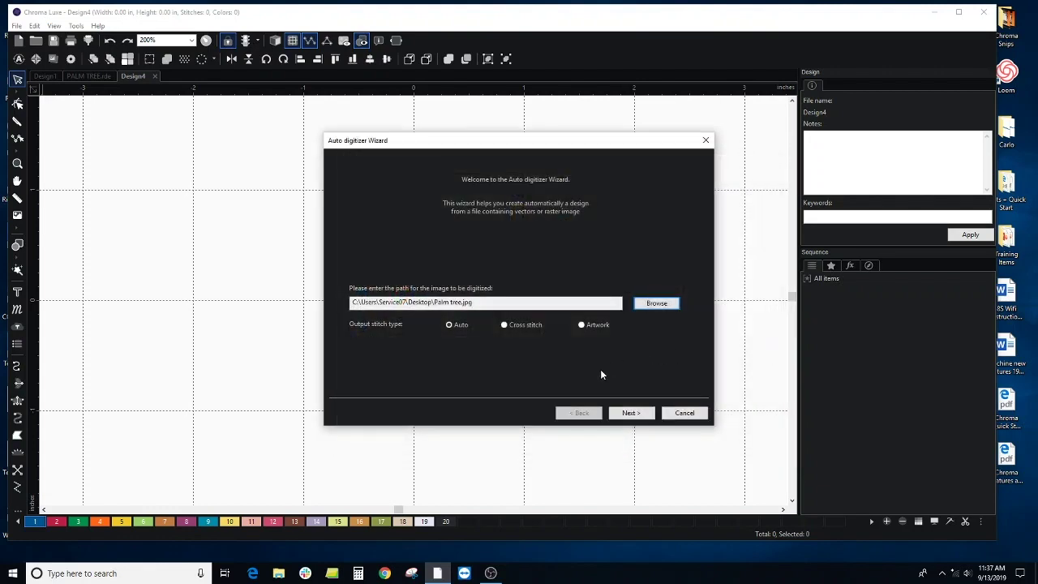
pyautogui.click(632, 413)
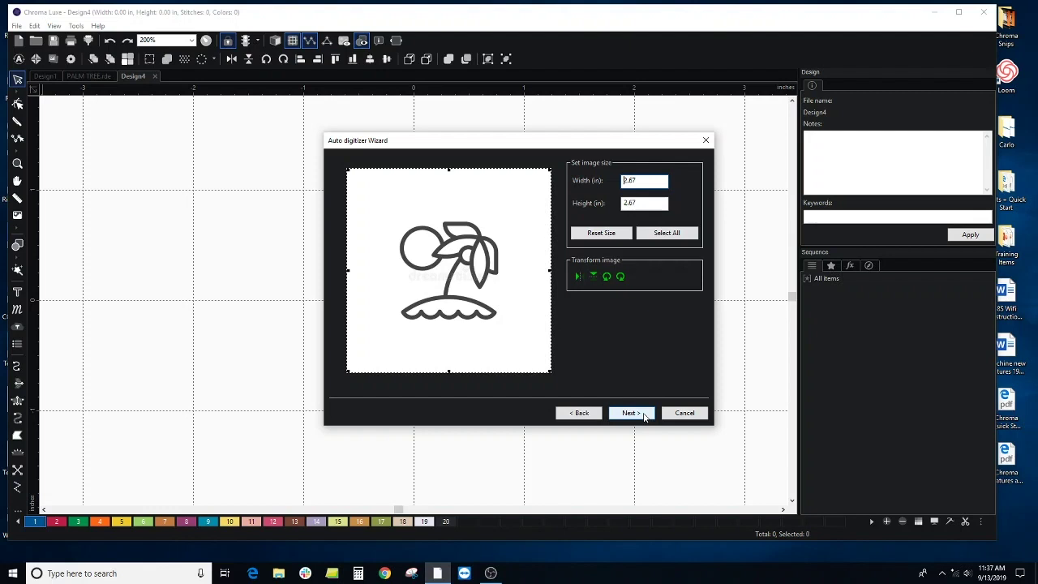
pyautogui.click(643, 414)
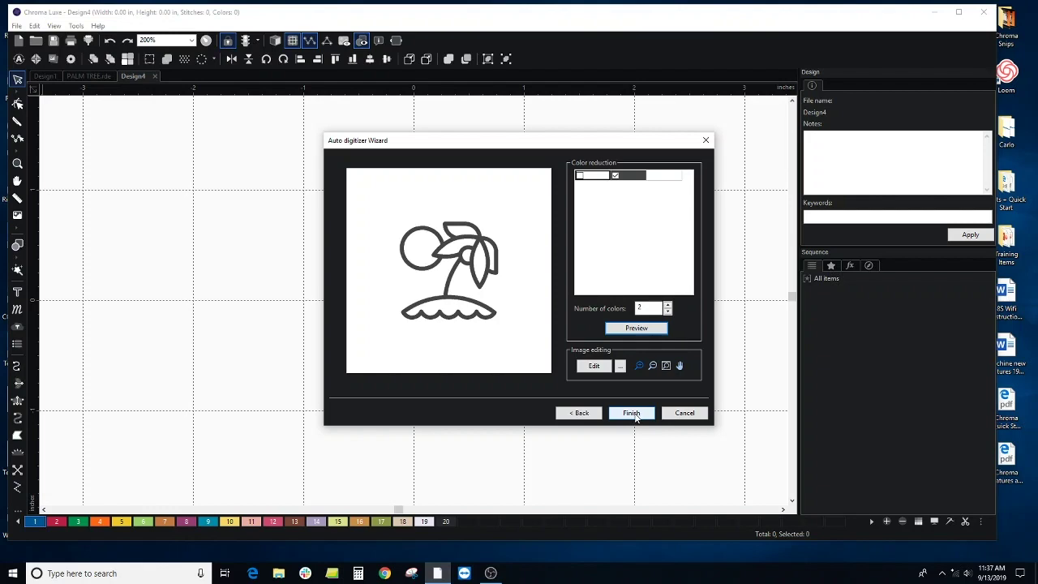
# Finish the wizard to generate the 1,473-stitch palm tree and view it as realistic thread
pyautogui.click(632, 413)
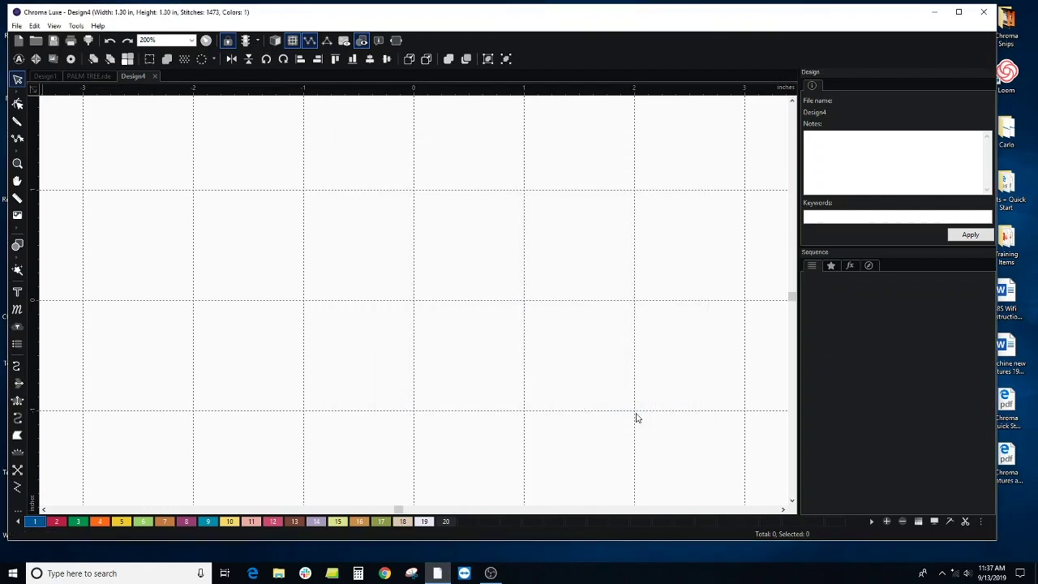
pyautogui.scroll(-2, 635, 401)
pyautogui.scroll(-2, 634, 393)
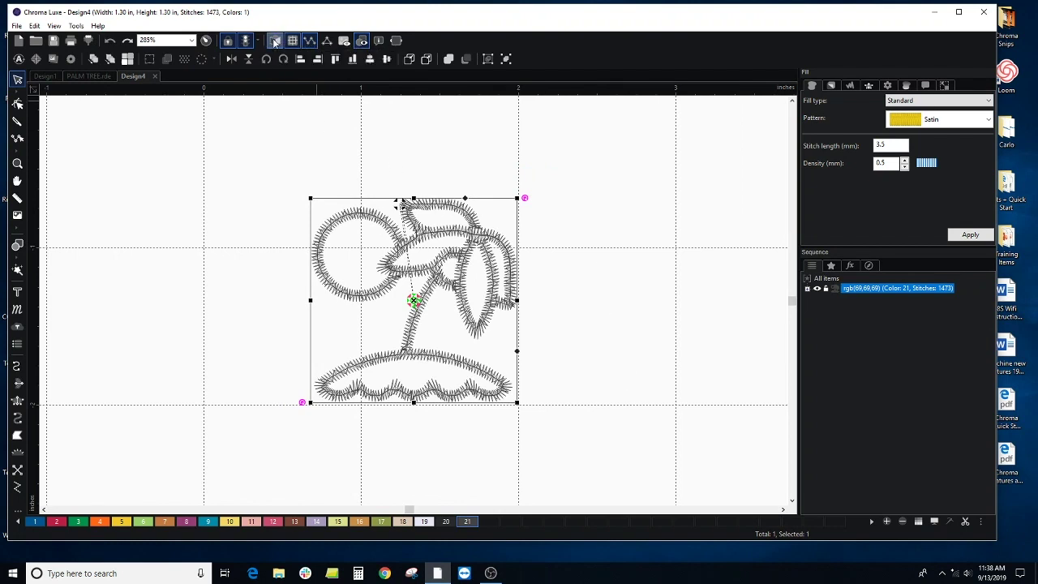
pyautogui.click(275, 42)
pyautogui.scroll(-1, 228, 282)
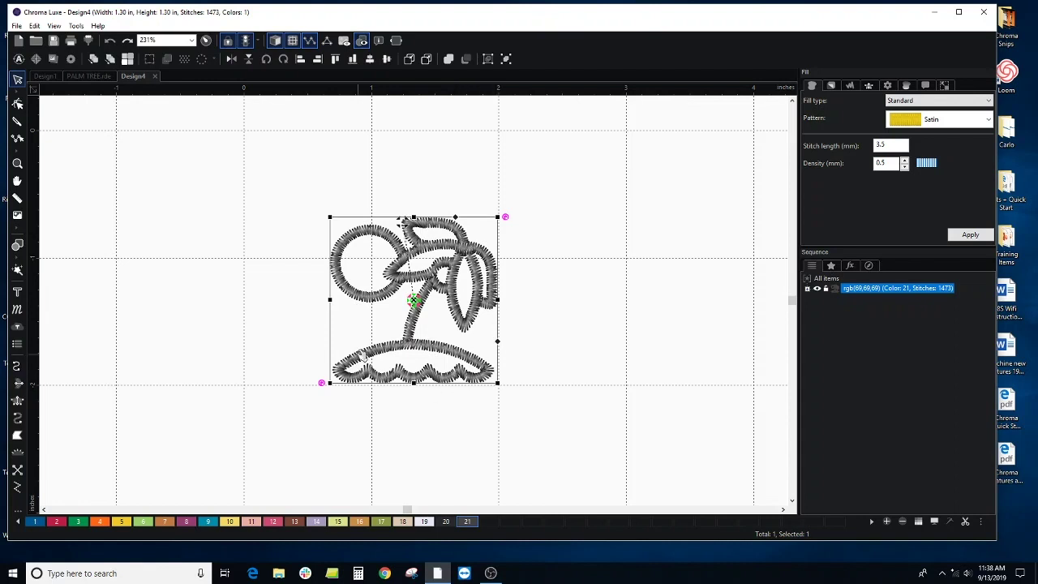
pyautogui.scroll(1, 488, 350)
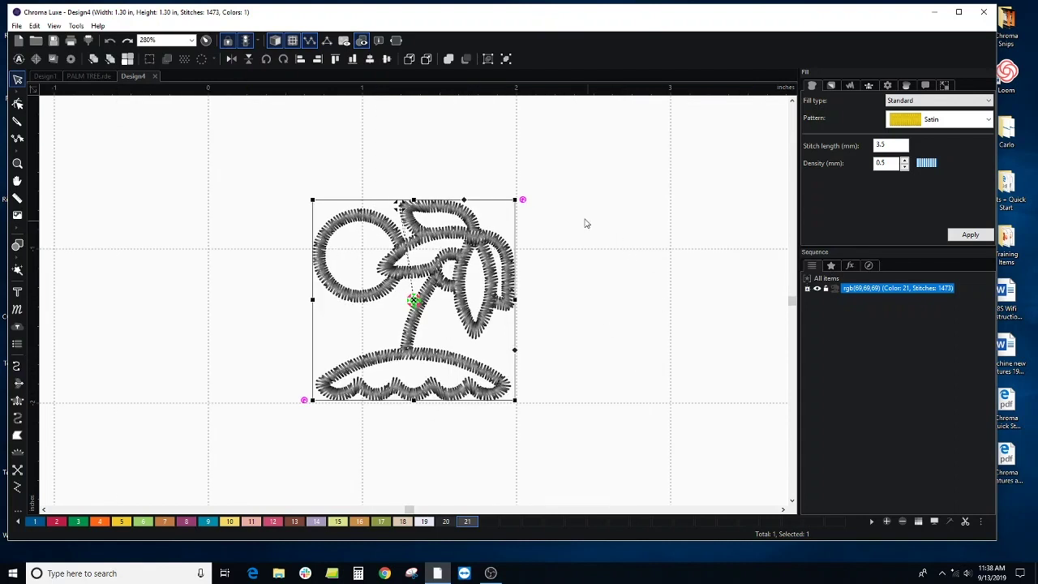
# Set the satin fill density to 0.3 mm and apply it, giving 2,072 stitches
pyautogui.doubleClick(881, 164)
pyautogui.click(889, 163)
pyautogui.click(904, 166)
pyautogui.click(904, 166)
pyautogui.click(967, 235)
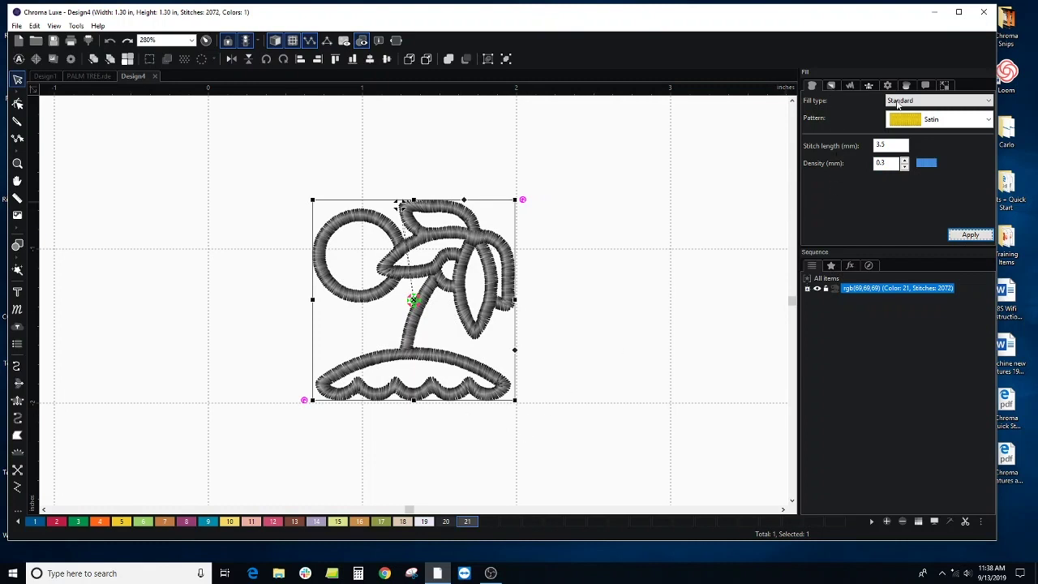
# Keep the Satin fill pattern and bring up the underlay settings
pyautogui.click(955, 120)
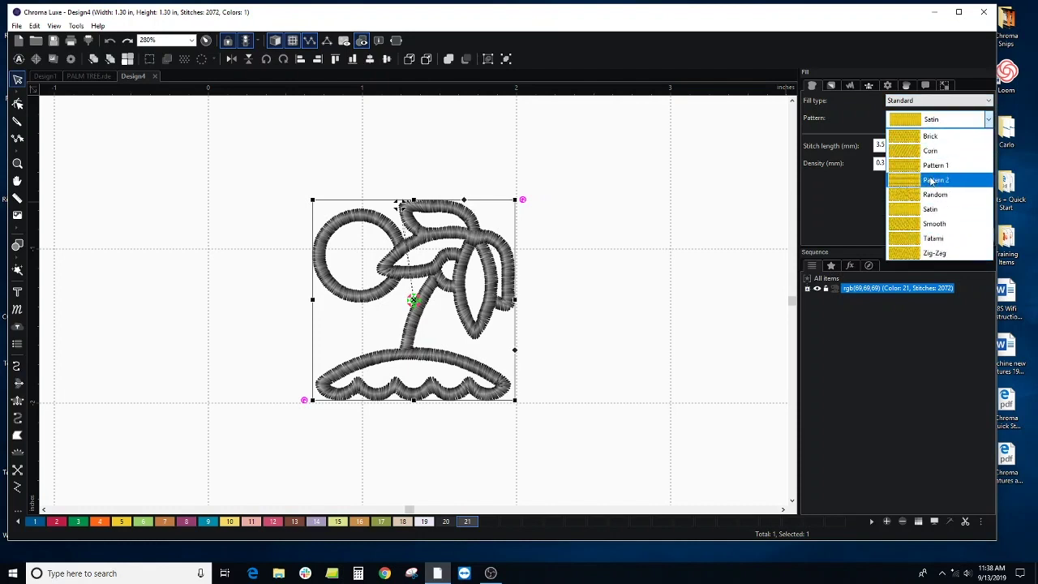
pyautogui.click(860, 224)
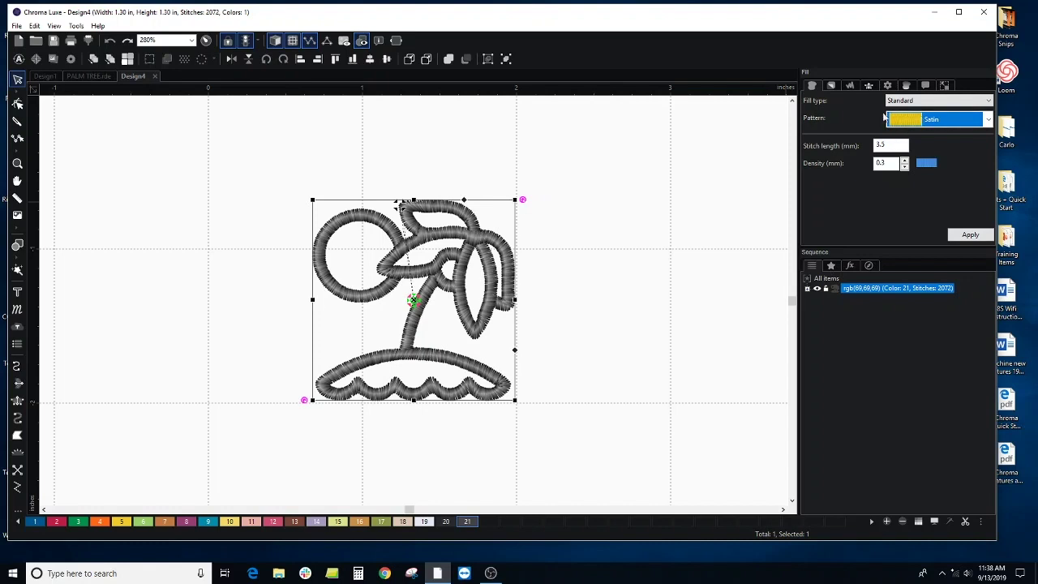
pyautogui.click(831, 85)
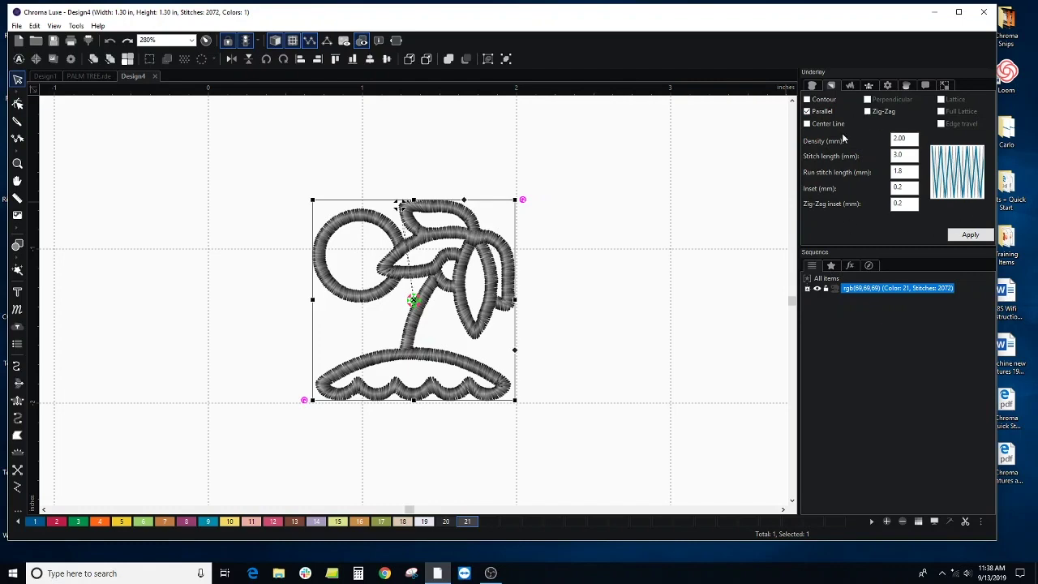
# Reselect the palm tree and switch its underlay from Parallel to Center Line, giving 1,990 stitches
pyautogui.scroll(3, 467, 258)
pyautogui.scroll(1, 467, 258)
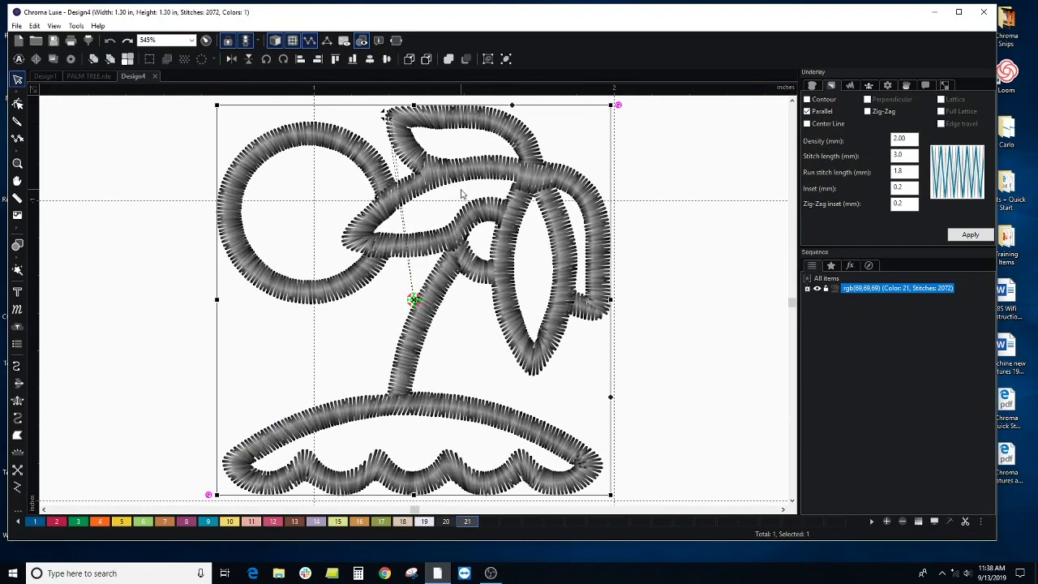
pyautogui.click(462, 193)
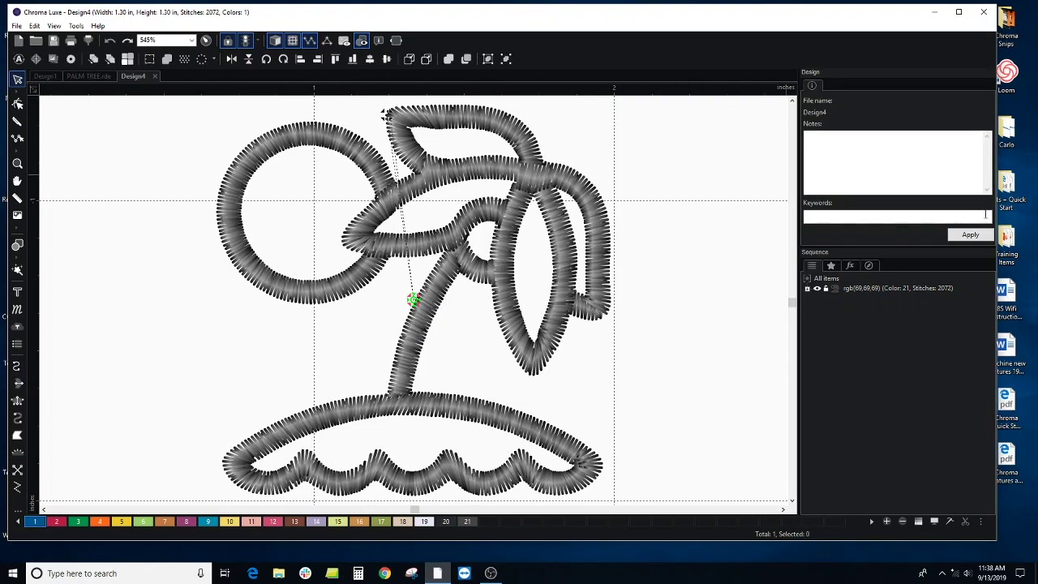
pyautogui.moveTo(150, 113); pyautogui.dragTo(649, 504)
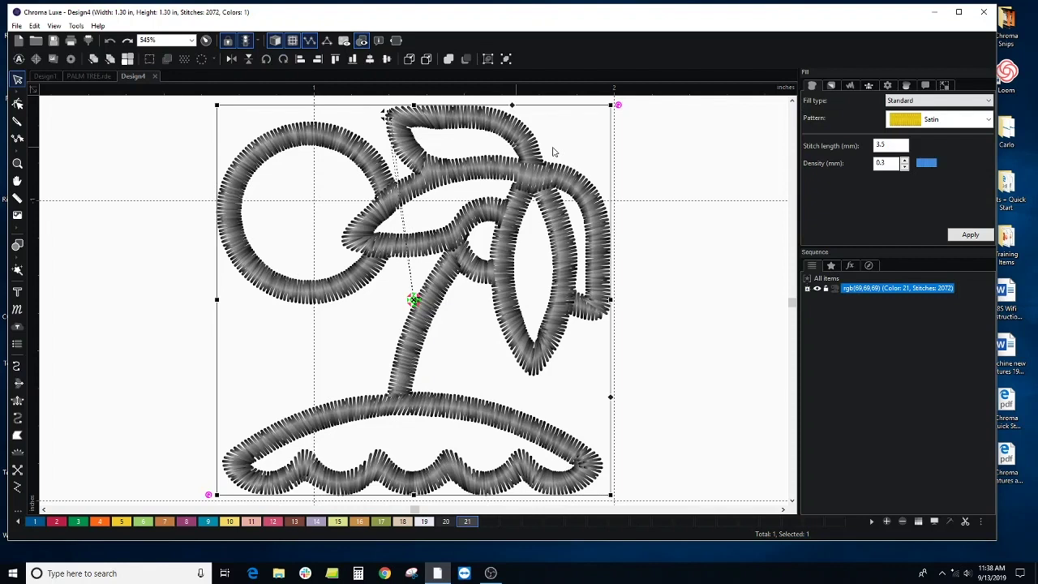
pyautogui.click(831, 86)
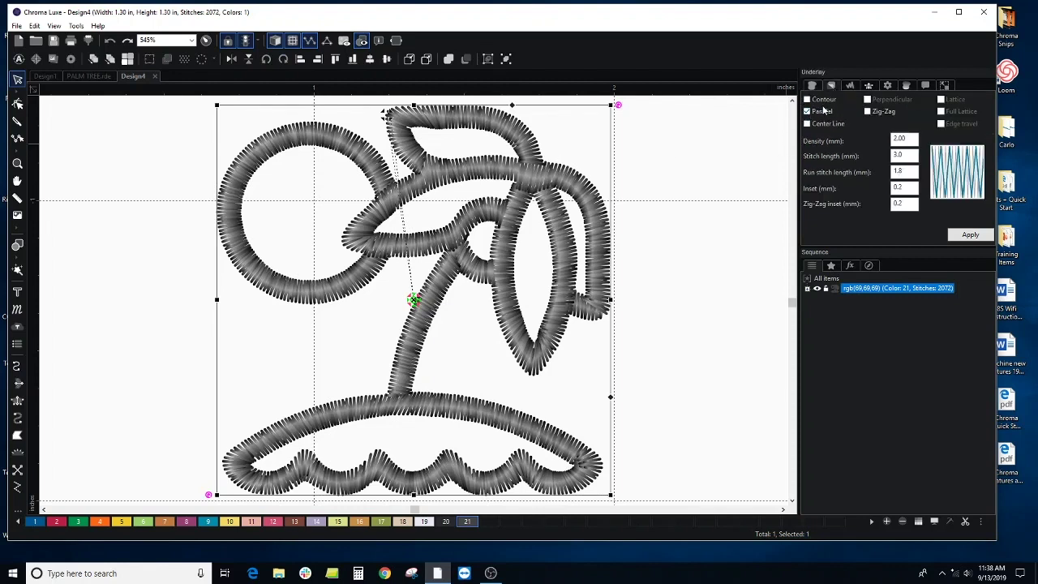
pyautogui.click(823, 113)
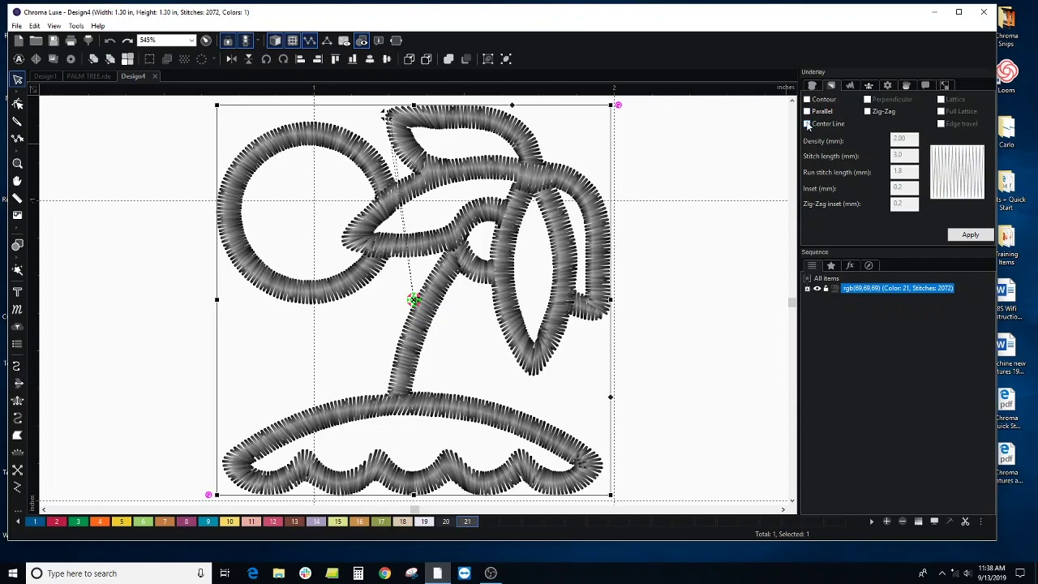
pyautogui.click(808, 124)
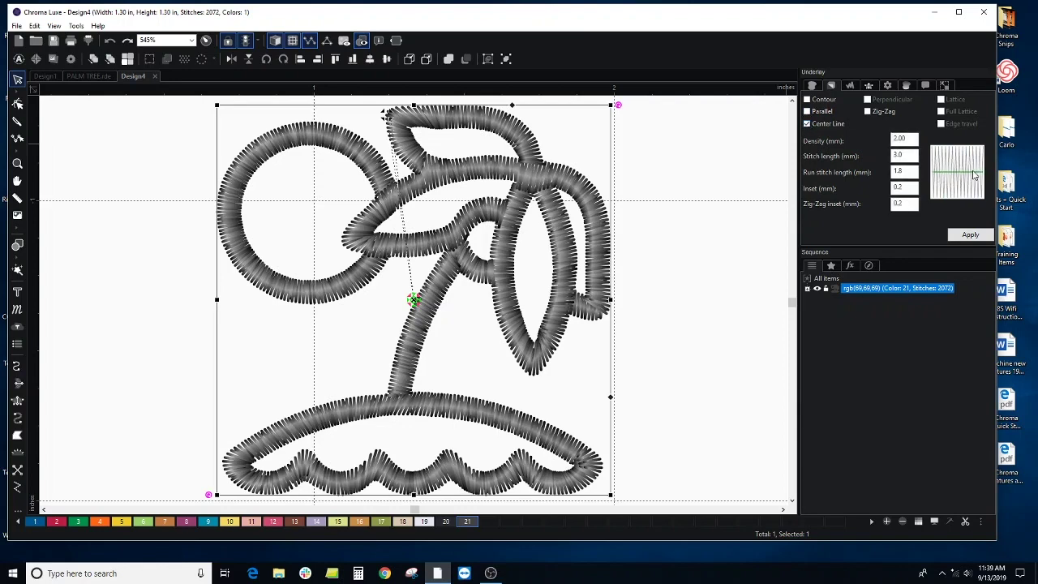
pyautogui.click(971, 236)
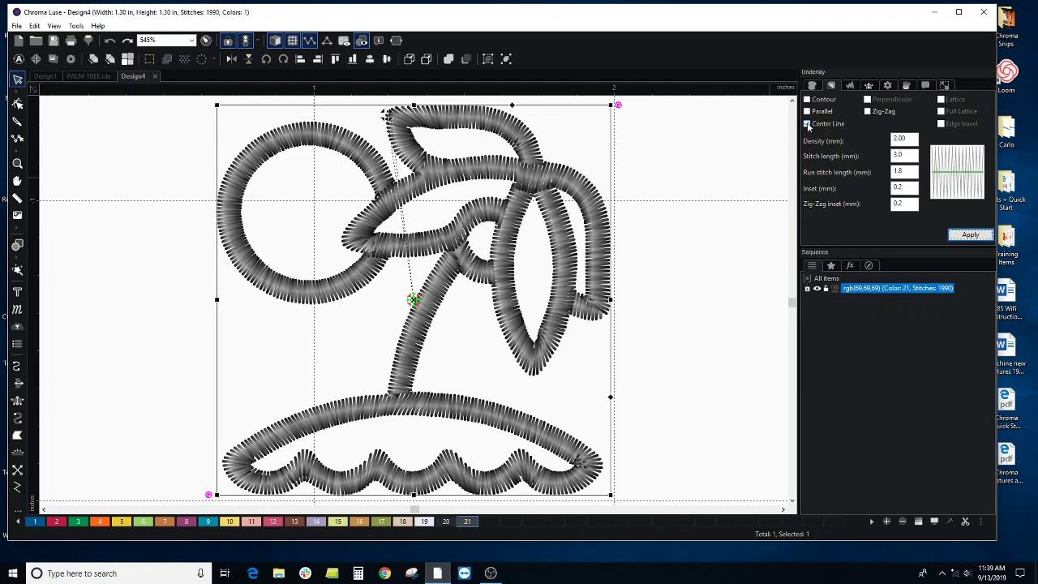
# Try contour underlay on the palm tree instead of center line, raising it to 2,055 stitches
pyautogui.click(808, 124)
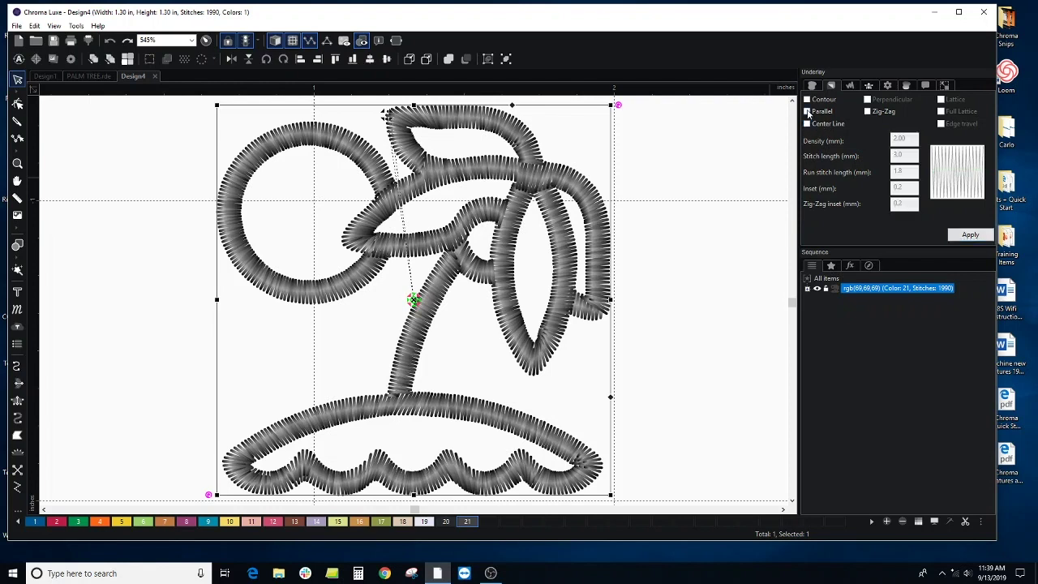
pyautogui.click(808, 112)
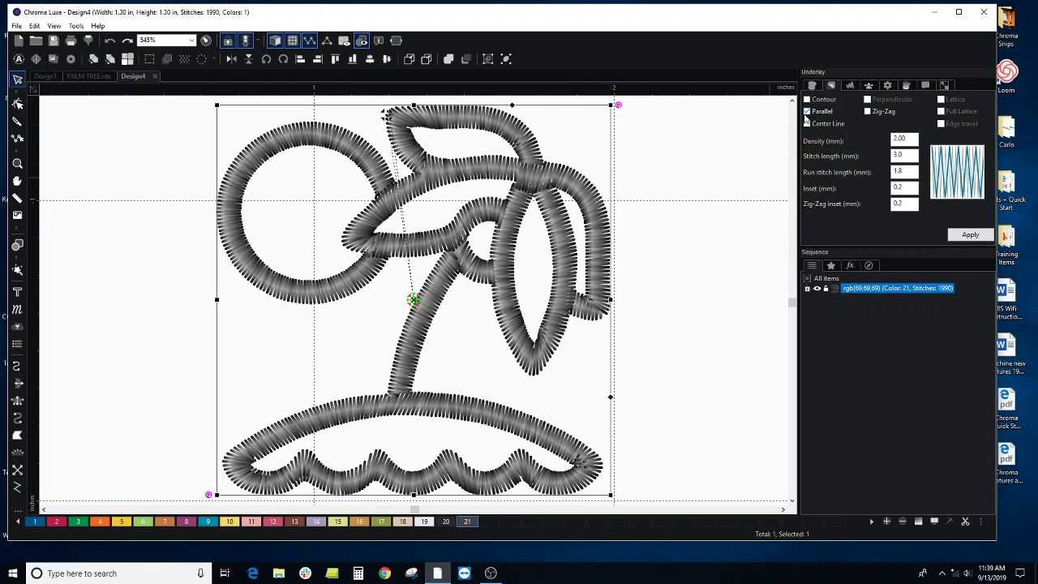
pyautogui.click(807, 111)
pyautogui.click(867, 112)
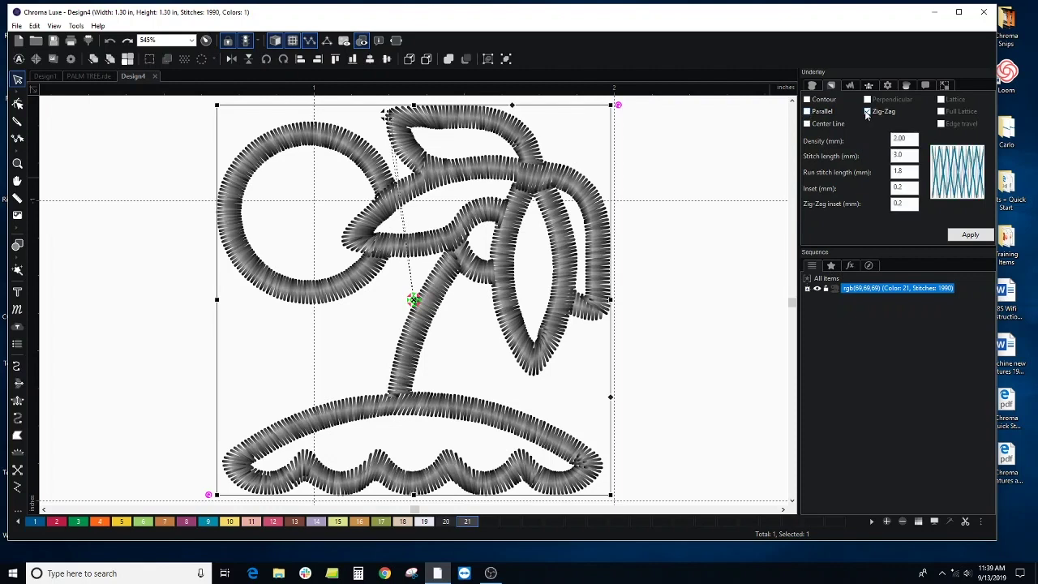
pyautogui.click(867, 112)
pyautogui.click(819, 101)
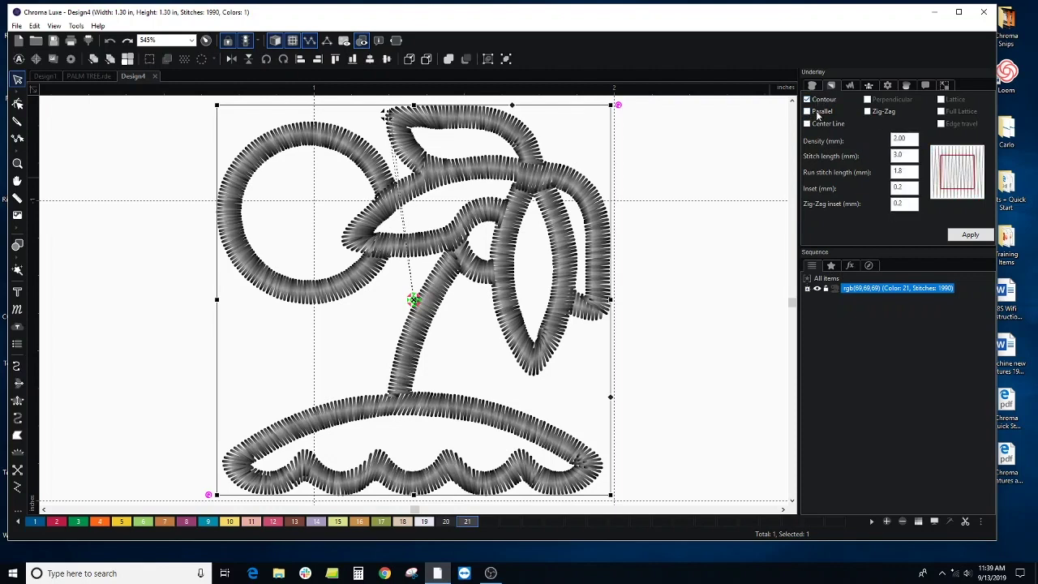
pyautogui.click(971, 235)
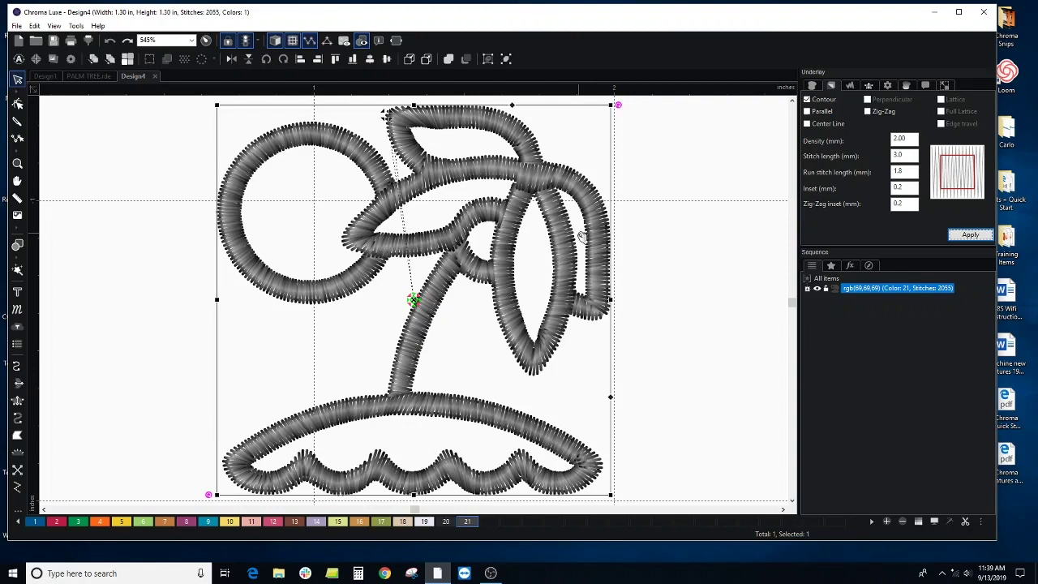
# Reapply center-line underlay for 1,990 stitches and deselect the design
pyautogui.click(808, 98)
pyautogui.click(808, 112)
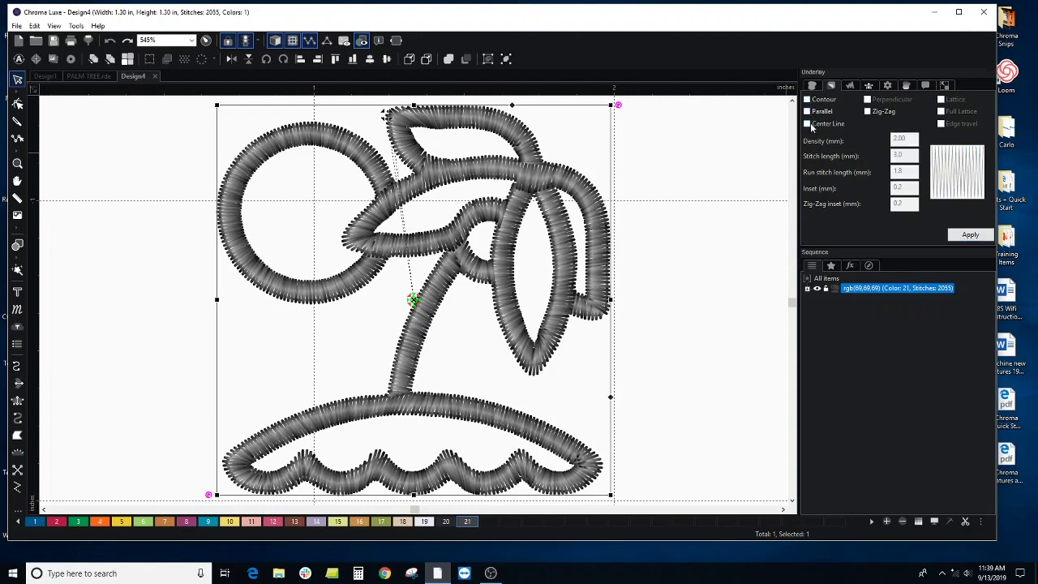
pyautogui.click(807, 124)
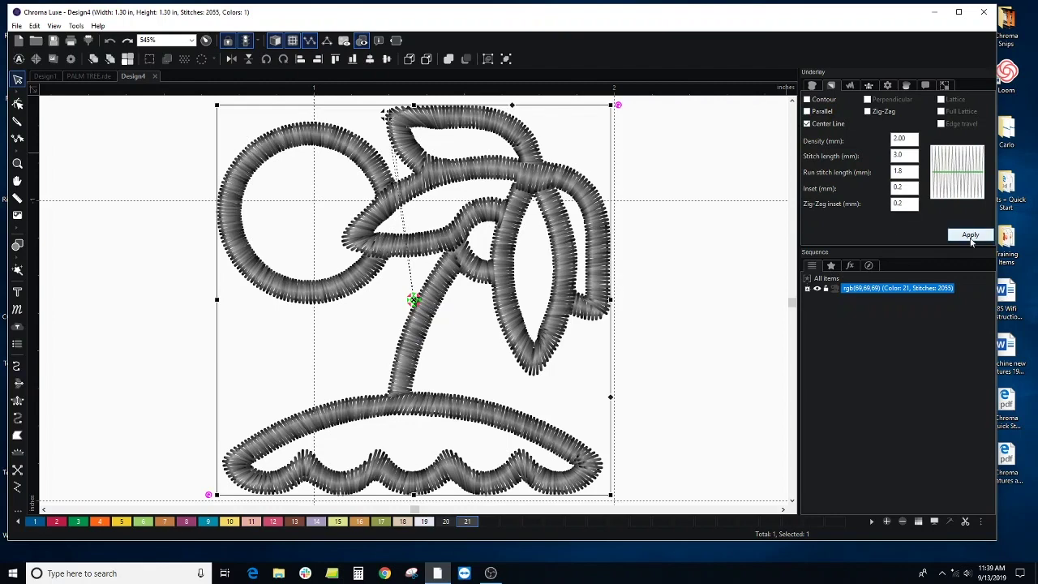
pyautogui.click(970, 236)
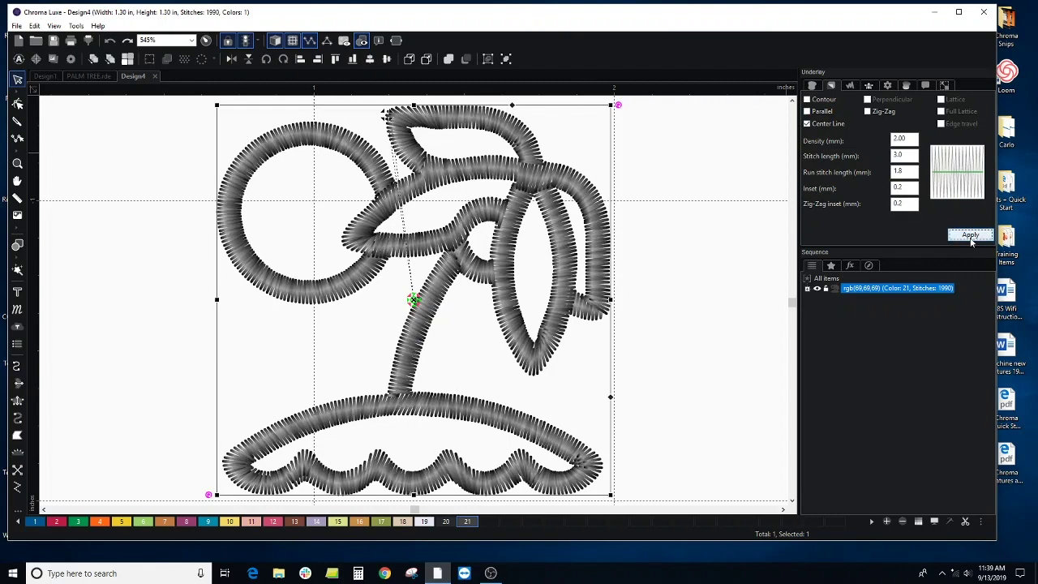
pyautogui.scroll(-1, 708, 288)
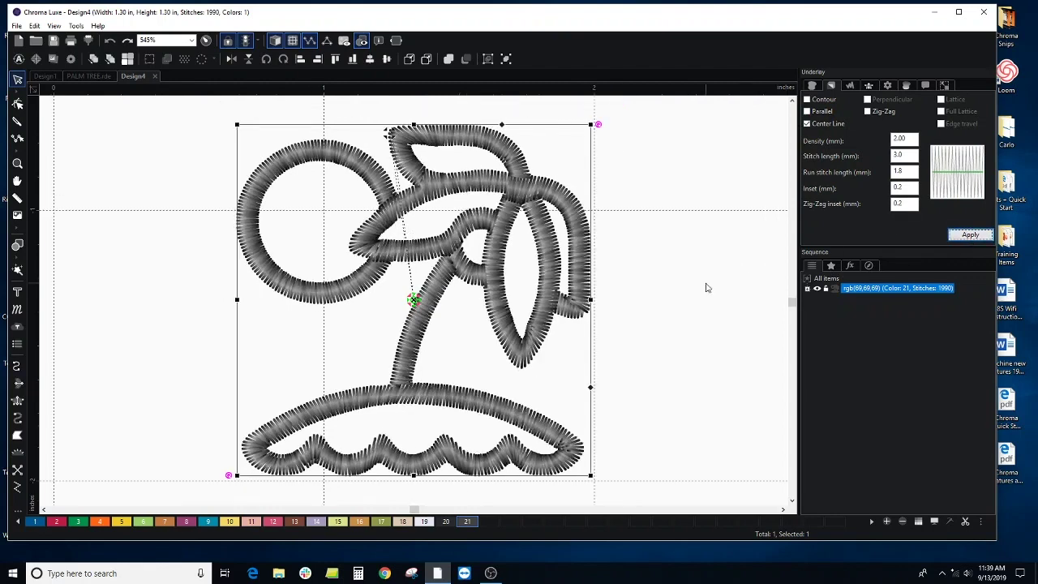
pyautogui.click(114, 153)
pyautogui.scroll(-1, 136, 154)
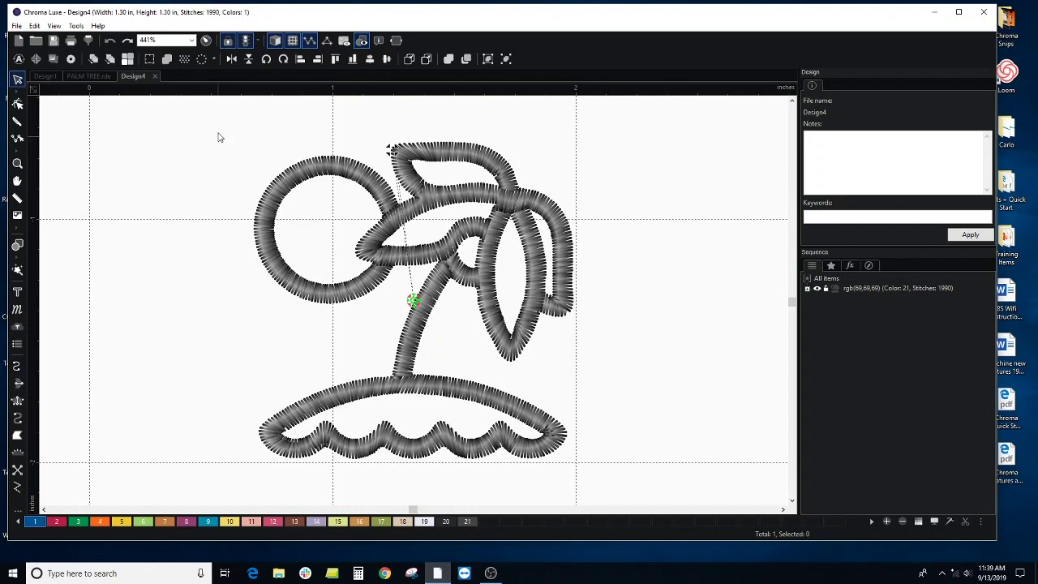
pyautogui.click(206, 41)
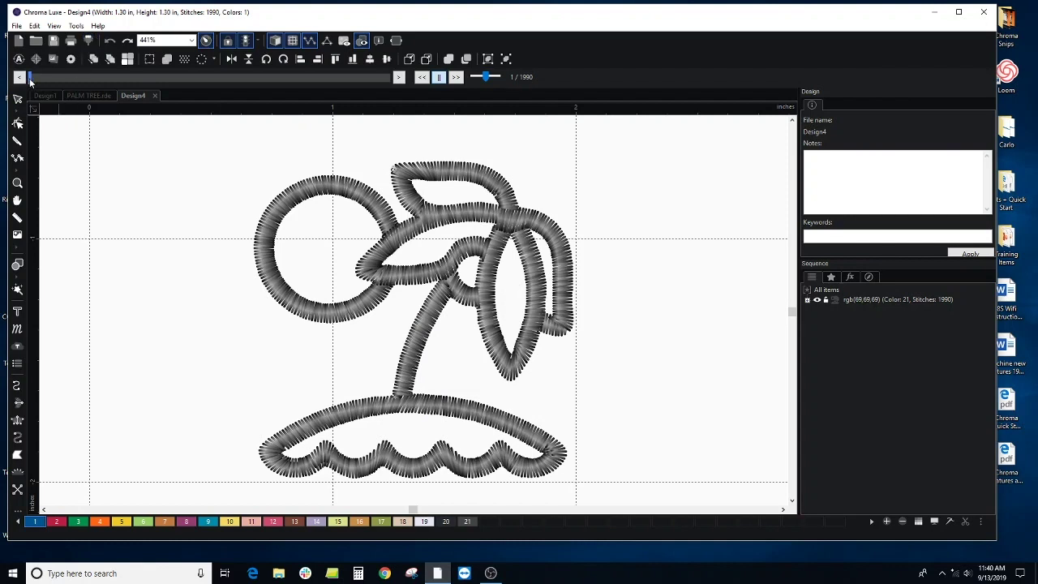
pyautogui.moveTo(30, 79); pyautogui.dragTo(391, 103)
# Close the sewing simulation and recolour the palm tree to light green Madeira Rayon 1248
pyautogui.click(17, 99)
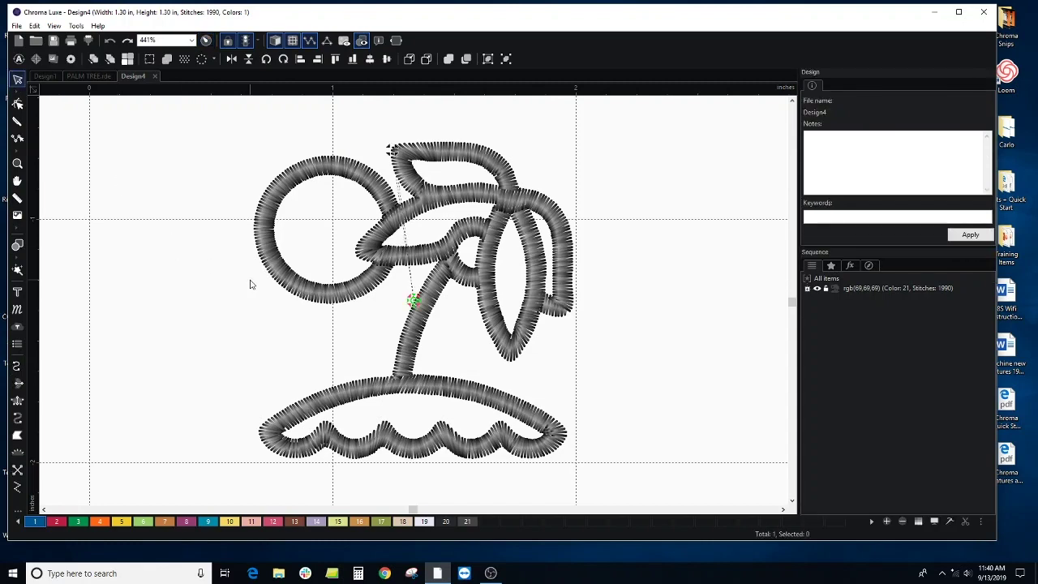
pyautogui.scroll(-1, 250, 284)
pyautogui.scroll(-1, 250, 283)
pyautogui.scroll(-1, 258, 280)
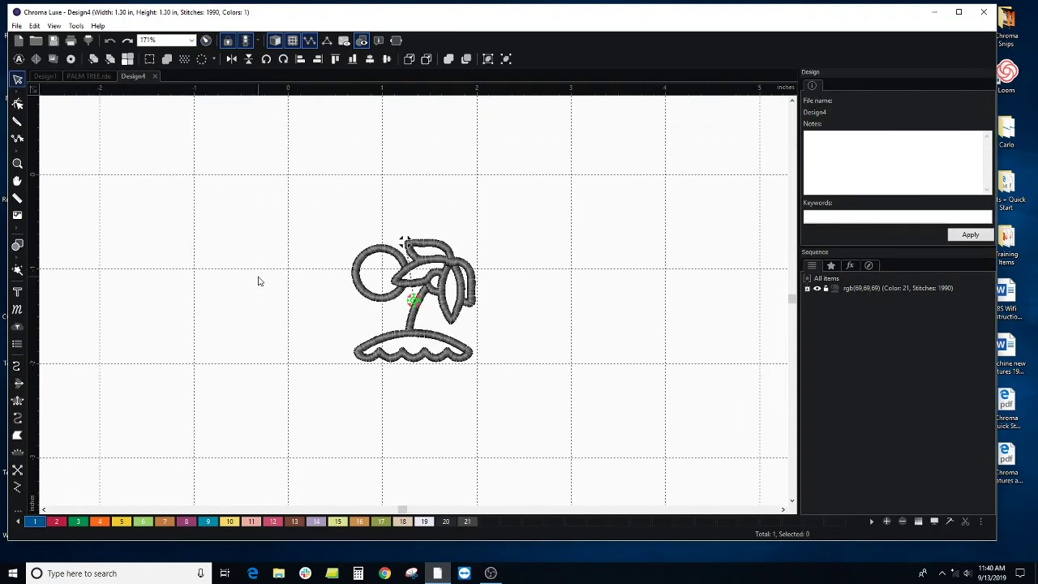
pyautogui.scroll(1, 265, 280)
pyautogui.scroll(3, 265, 280)
pyautogui.moveTo(209, 134); pyautogui.dragTo(632, 500)
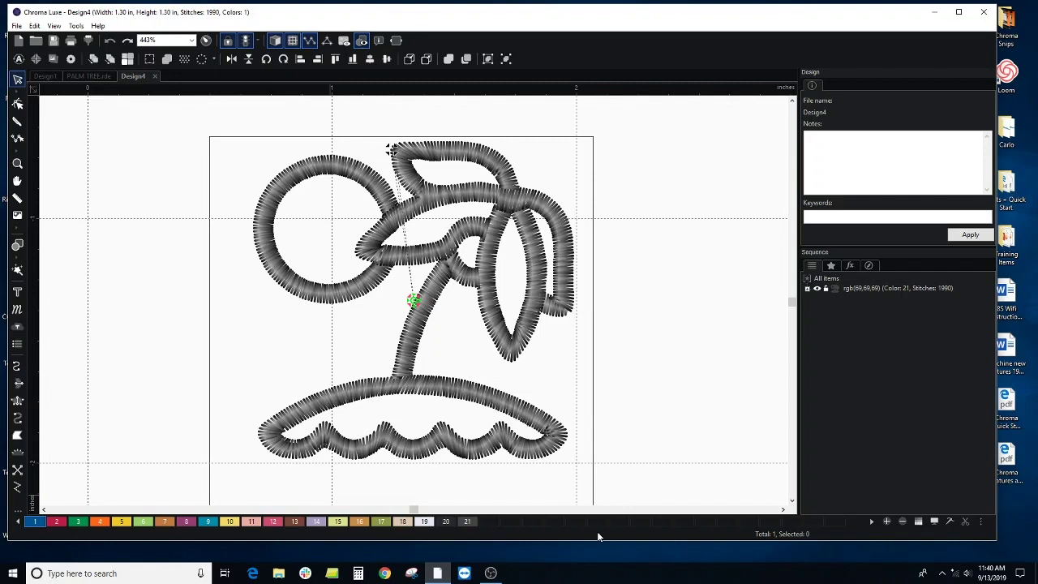
pyautogui.rightClick(142, 522)
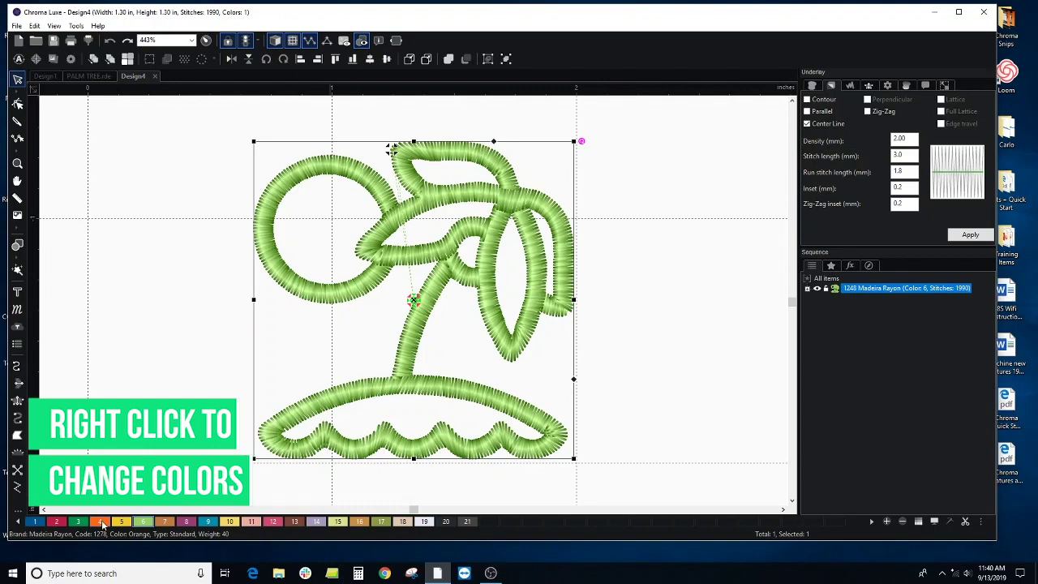
# Inspect the design's outlines with Edit Outlines, then deselect the palm tree
pyautogui.click(17, 103)
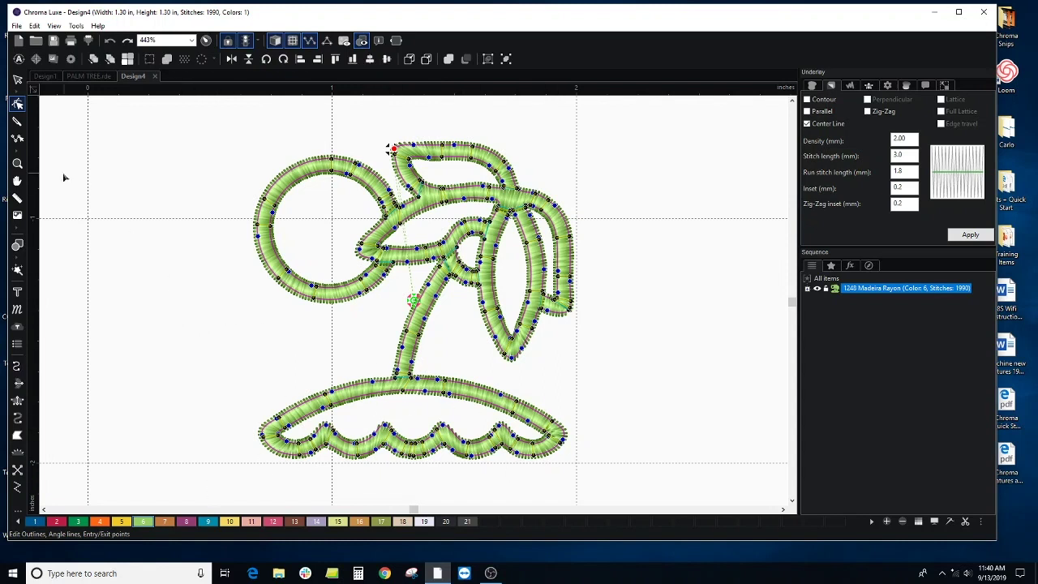
pyautogui.click(17, 79)
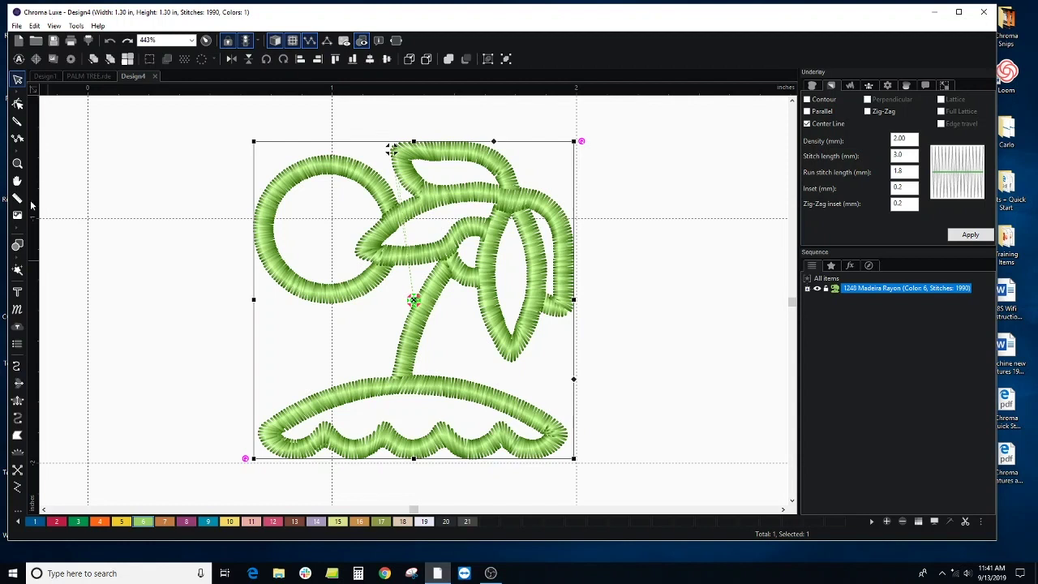
pyautogui.click(159, 198)
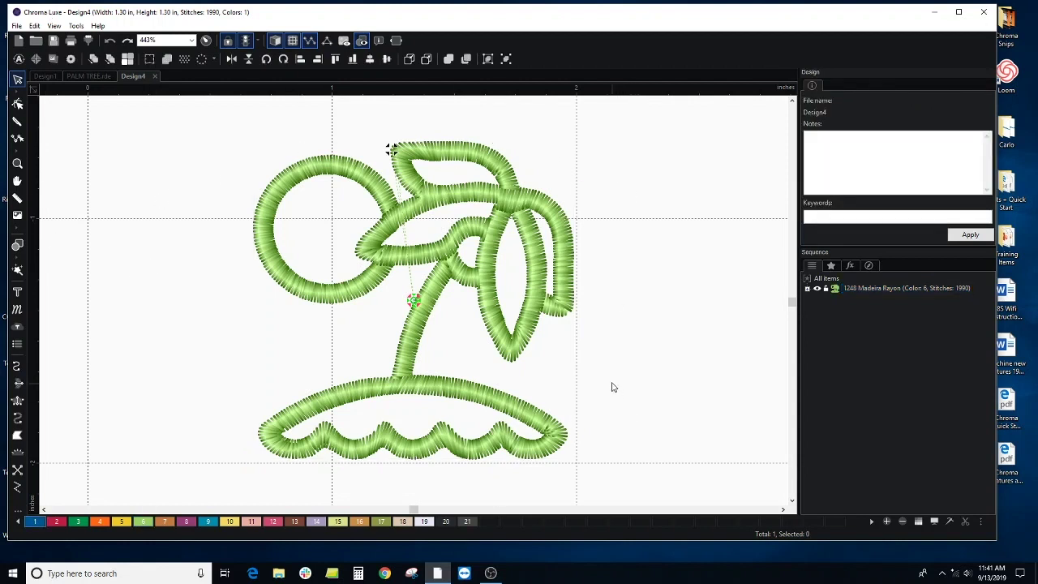
# Select the palm tree and browse its settings pages through to Transform, showing 1.31 × 1.29 in
pyautogui.moveTo(204, 135); pyautogui.dragTo(607, 481)
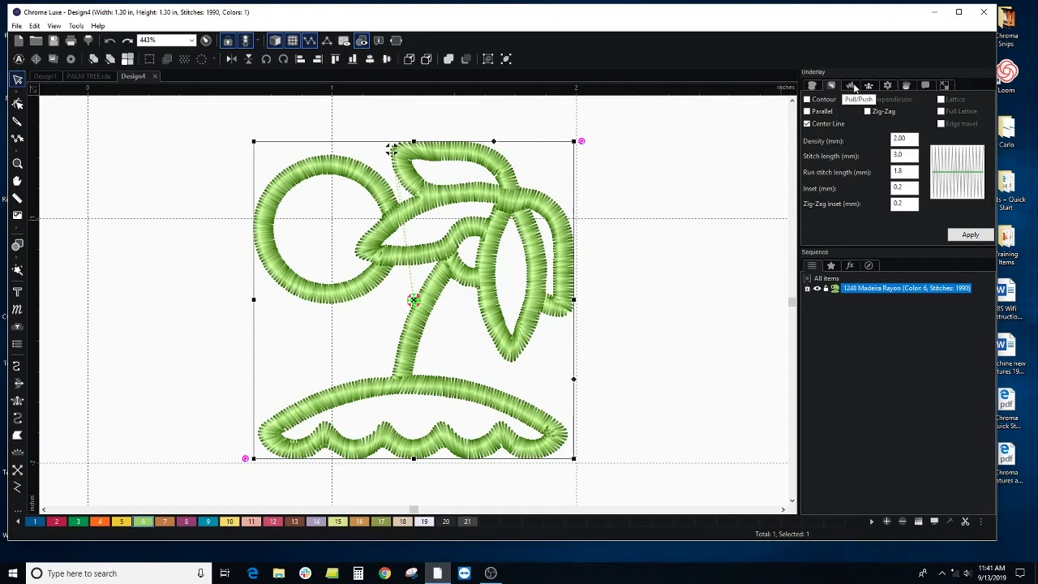
pyautogui.click(851, 86)
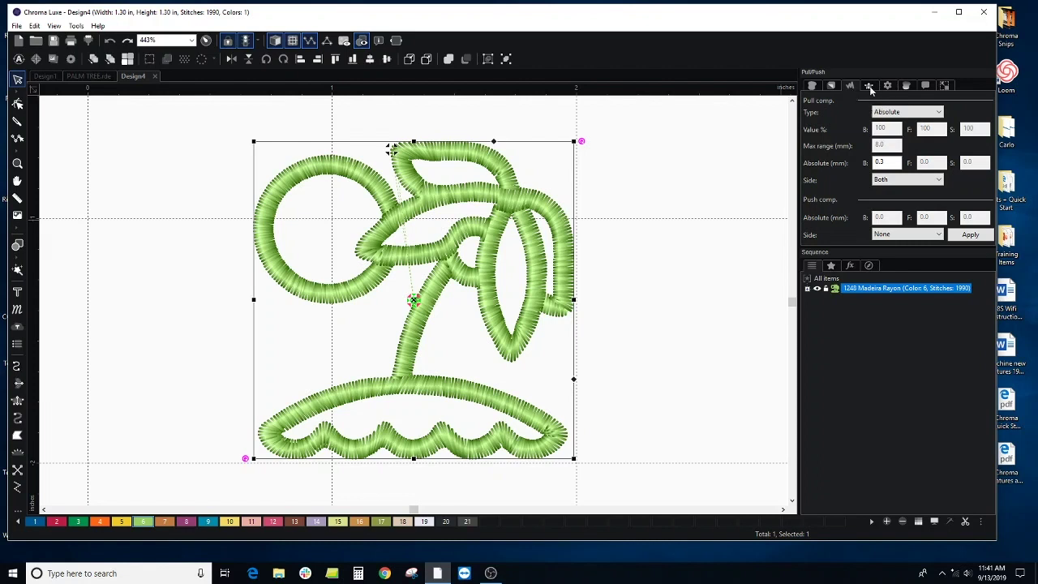
pyautogui.click(868, 86)
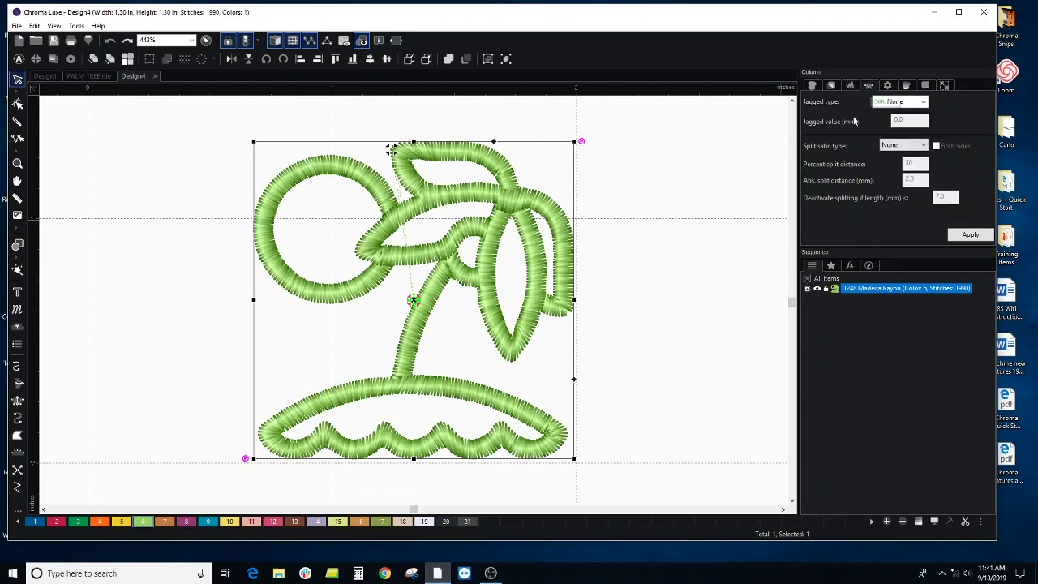
pyautogui.click(888, 86)
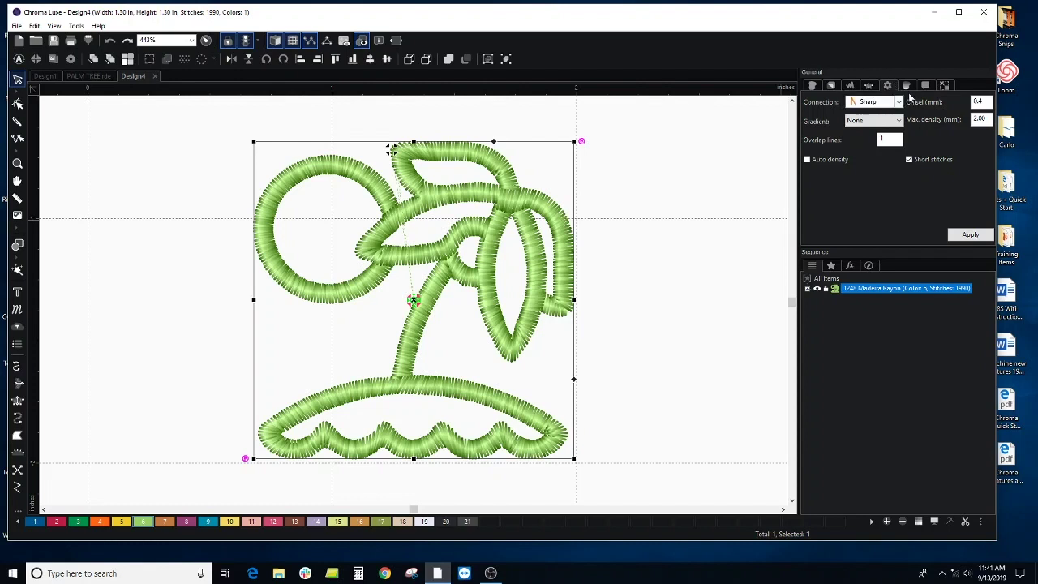
pyautogui.click(907, 87)
pyautogui.click(923, 87)
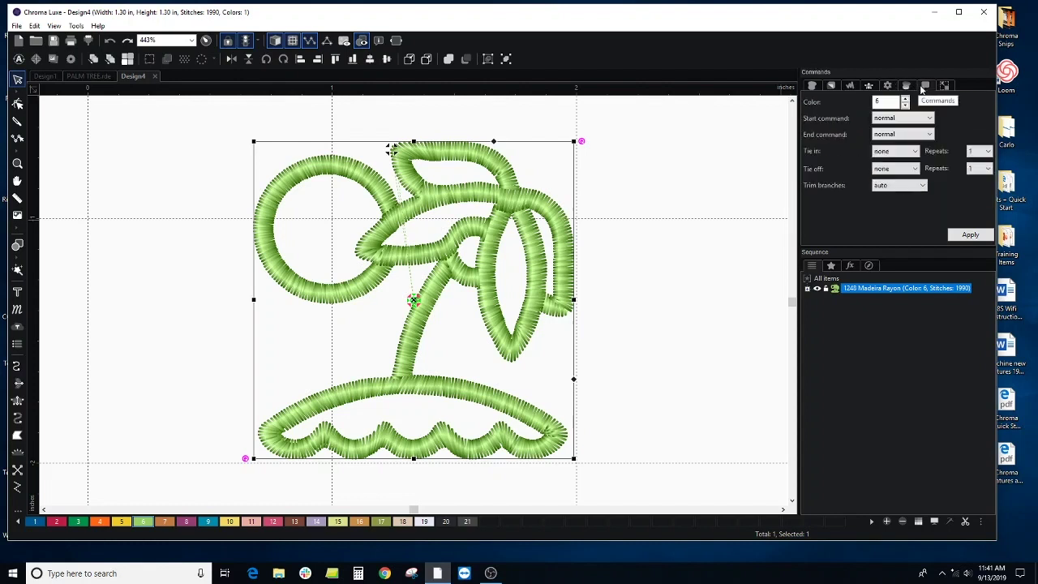
pyautogui.click(944, 86)
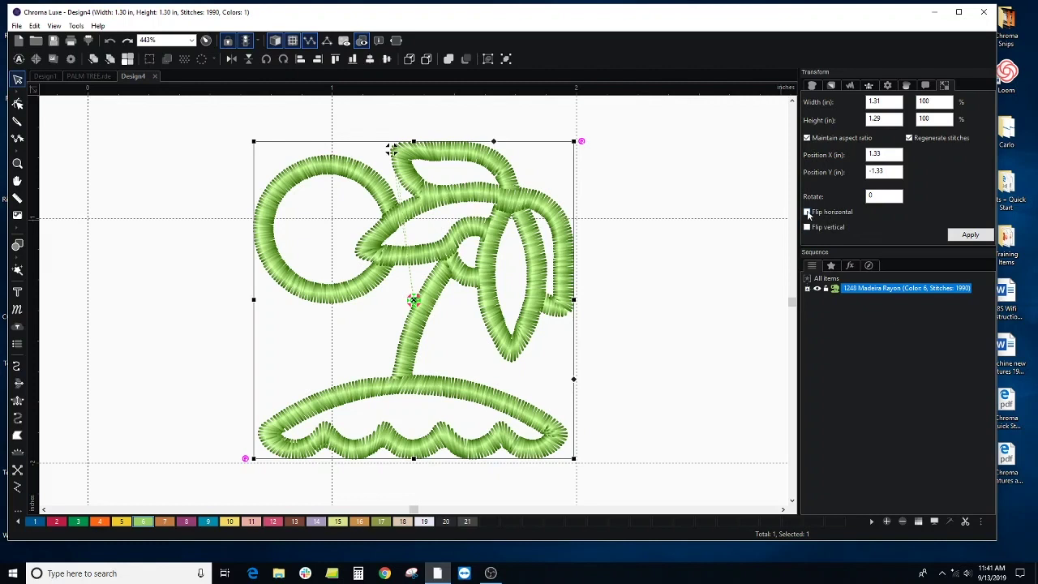
pyautogui.click(970, 236)
pyautogui.click(808, 227)
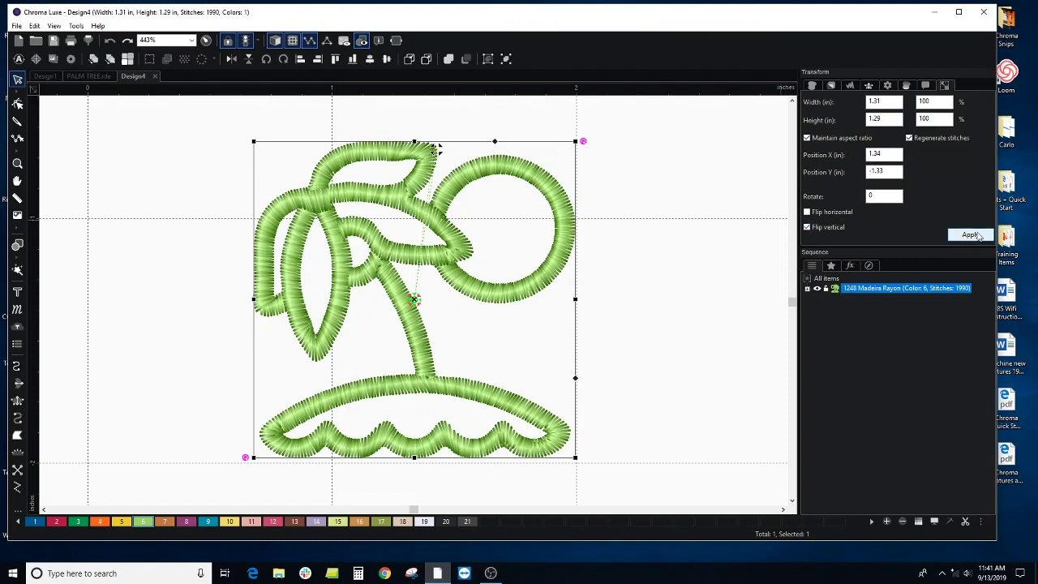
pyautogui.click(977, 236)
pyautogui.click(807, 227)
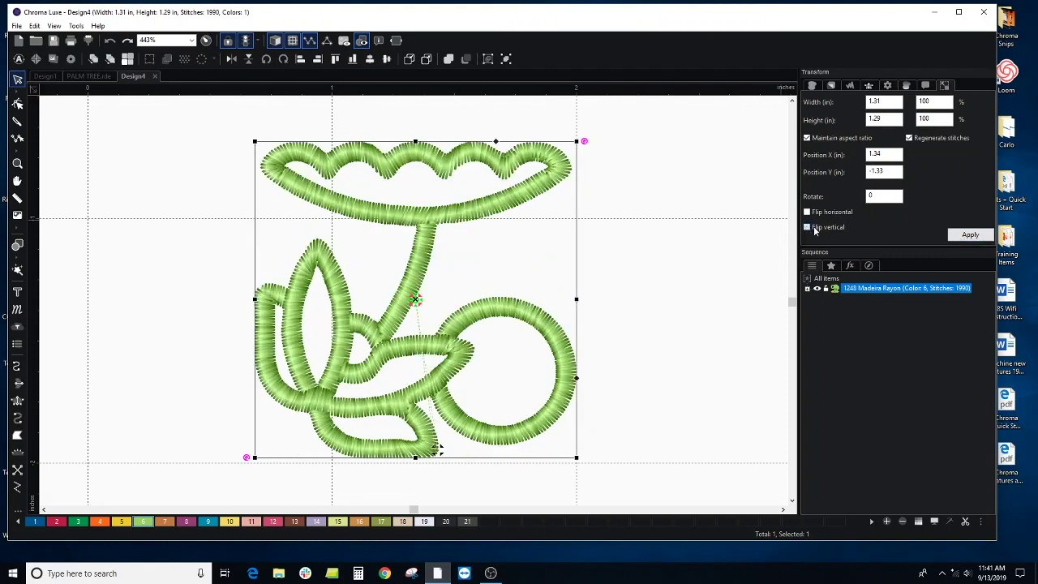
pyautogui.click(957, 234)
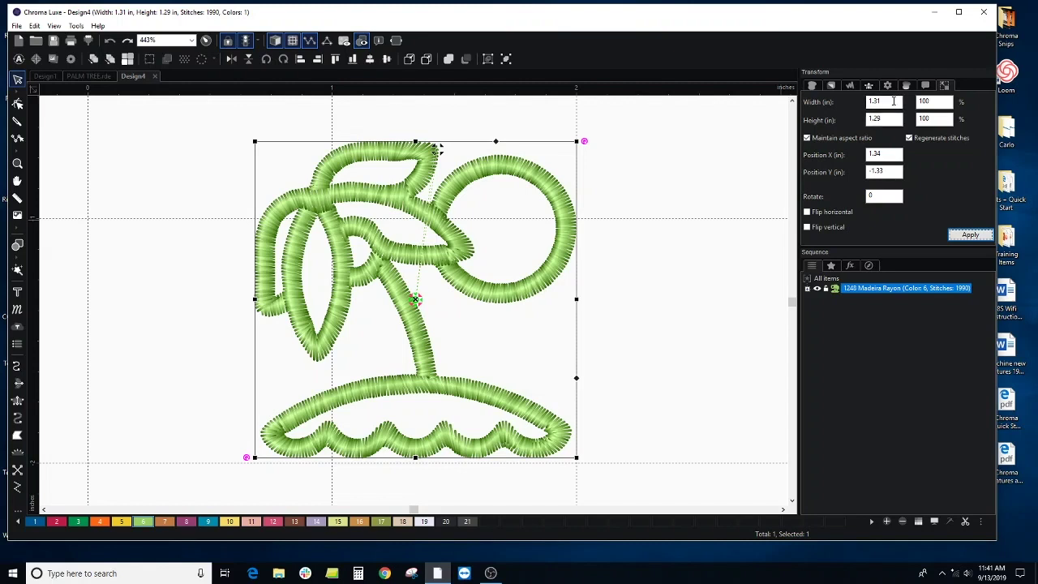
pyautogui.click(891, 101)
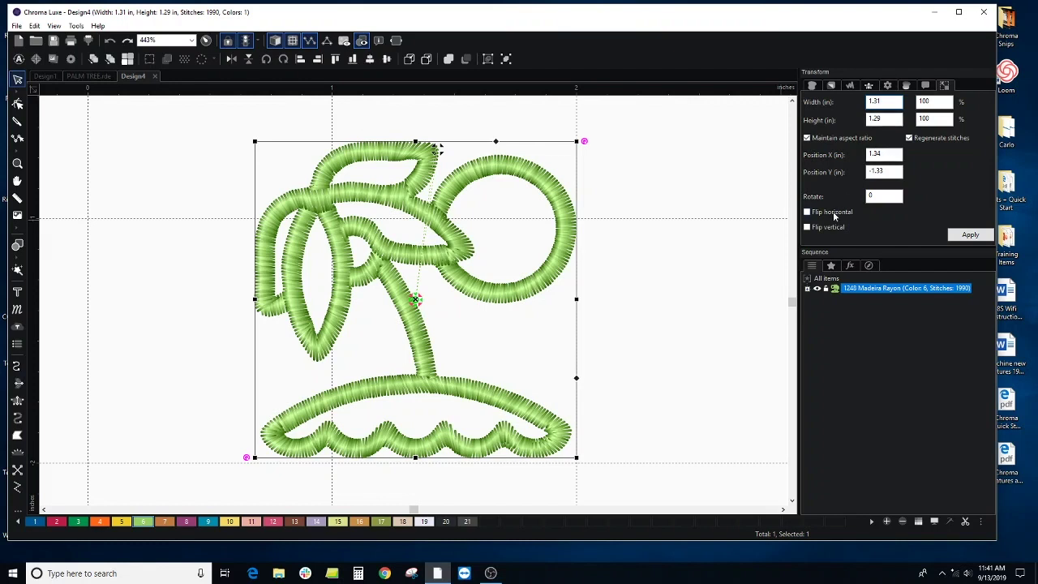
pyautogui.click(807, 212)
pyautogui.click(971, 234)
pyautogui.moveTo(889, 105); pyautogui.dragTo(845, 102)
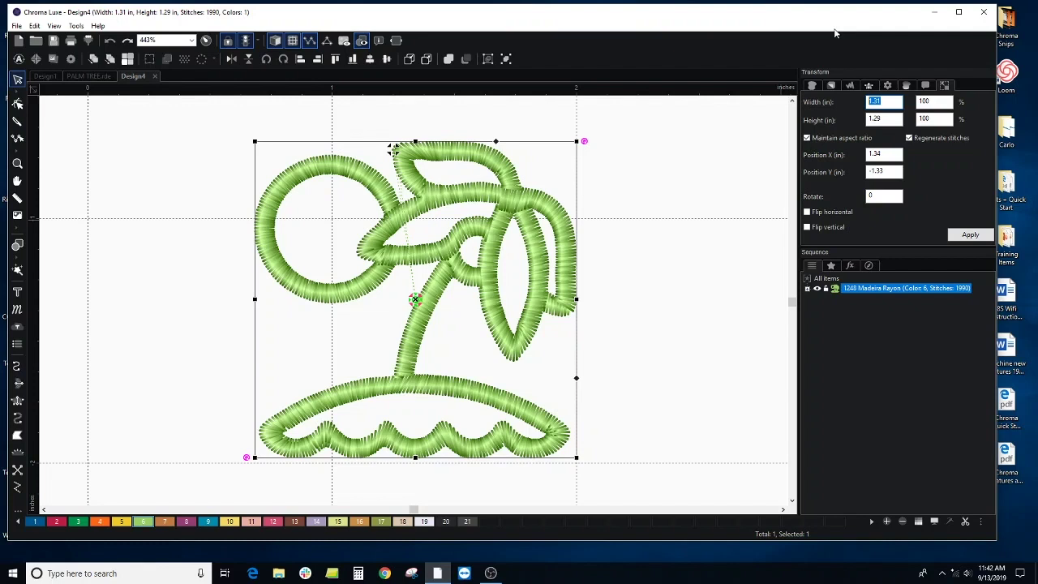
# Set the palm tree height to 2.25 in with aspect kept, giving 2.26 × 2.23 in and 3,416 stitches
pyautogui.write('2')
pyautogui.write('5')
pyautogui.press('BackSpace')
pyautogui.press('BackSpace')
pyautogui.press('BackSpace')
pyautogui.press('BackSpace')
pyautogui.click(882, 120)
pyautogui.write('2.25')
pyautogui.press('Return')
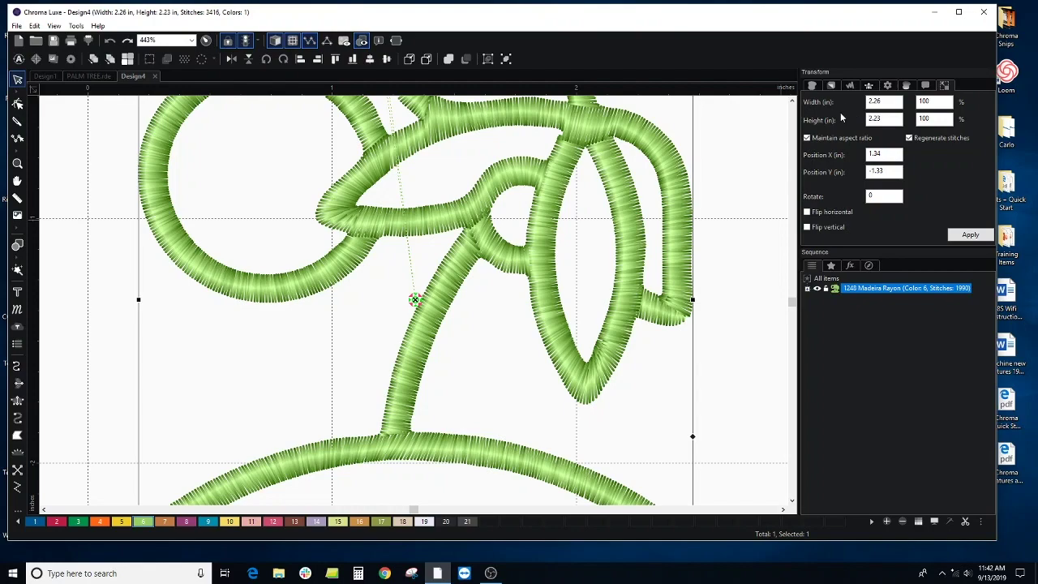
pyautogui.scroll(-3, 678, 205)
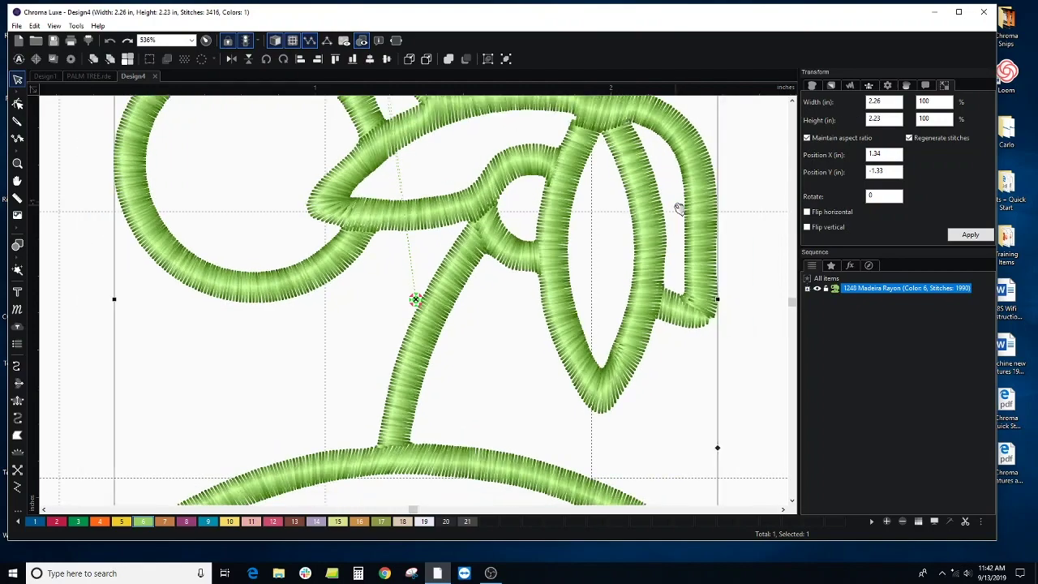
pyautogui.scroll(-2, 677, 208)
pyautogui.click(967, 238)
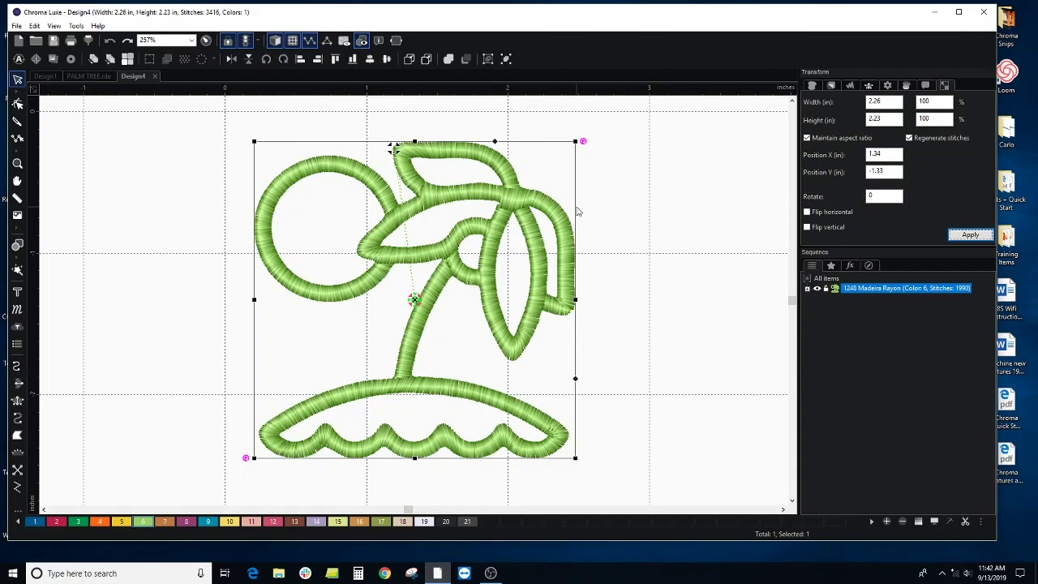
pyautogui.scroll(-3, 169, 303)
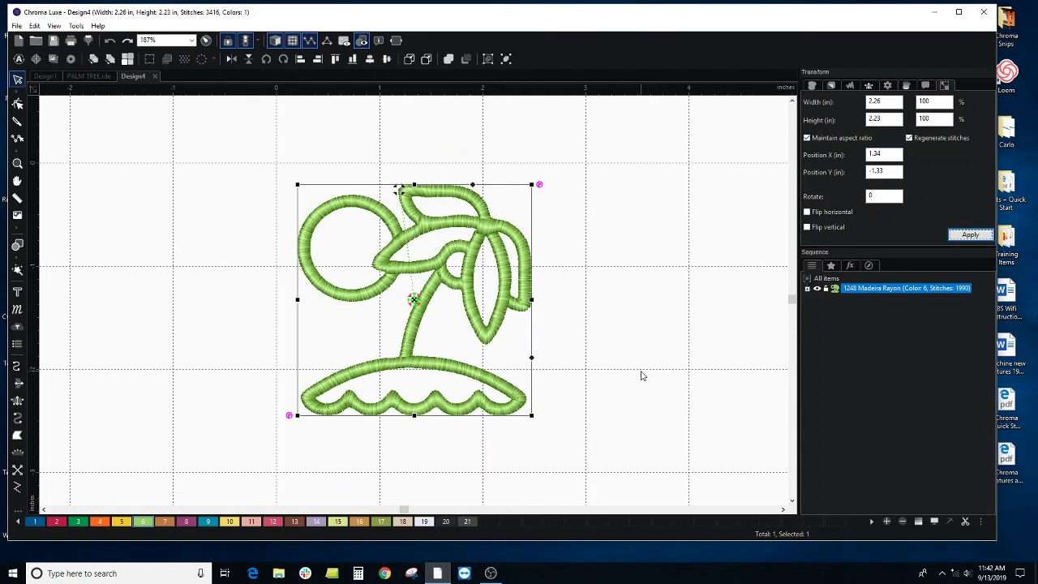